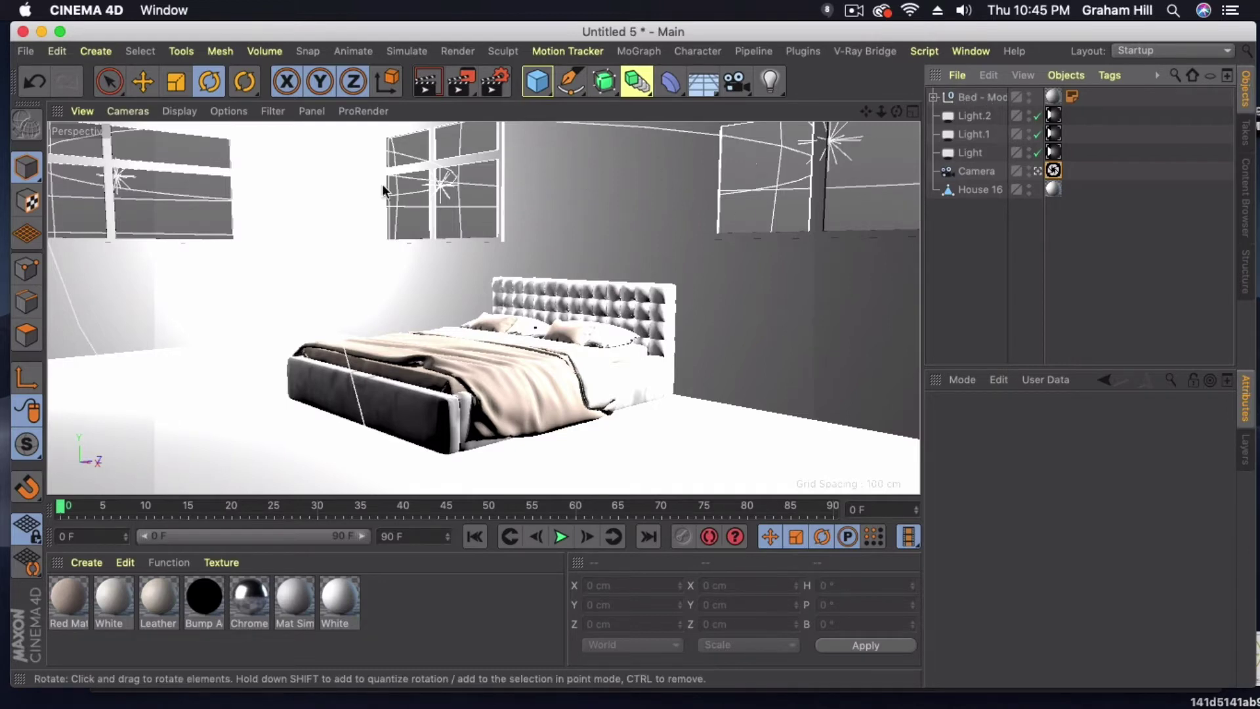
Step: Add a V-Ray Area Dome Light (Light.3) with Spherical Dome and Use Texture enabled
{"action": "left_click", "coordinate": [853, 51]}
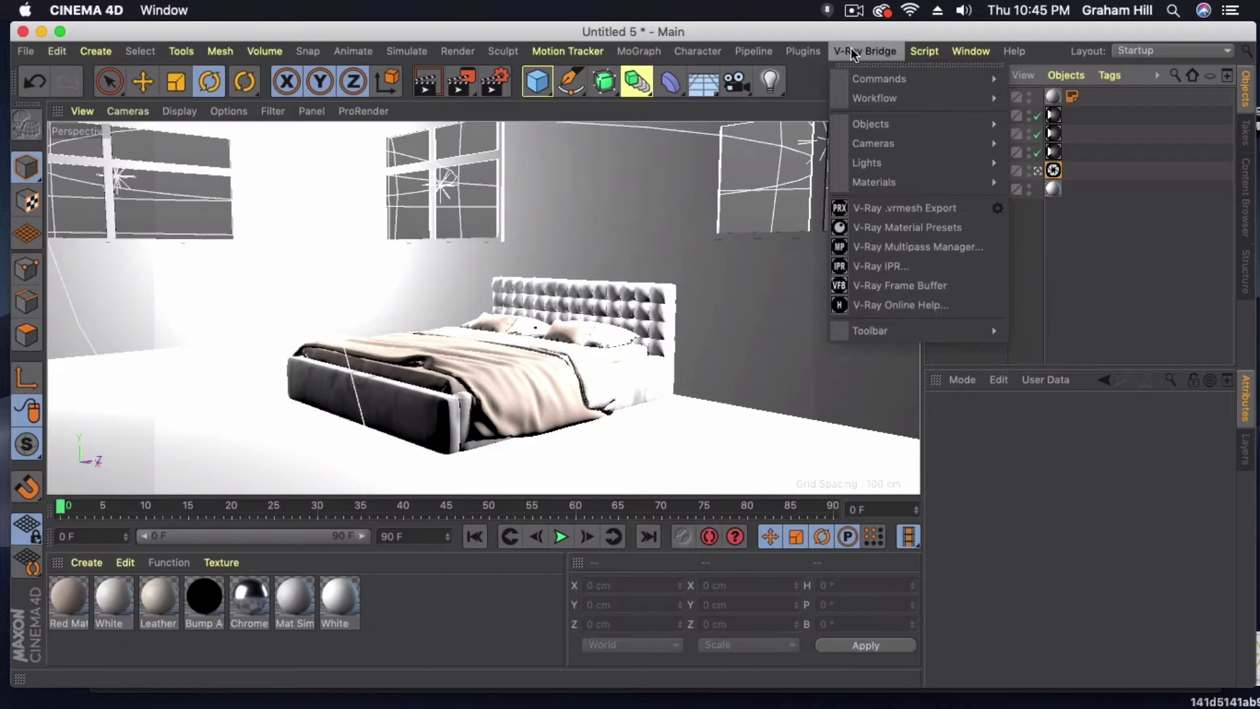
{"action": "mouse_move", "coordinate": [932, 162]}
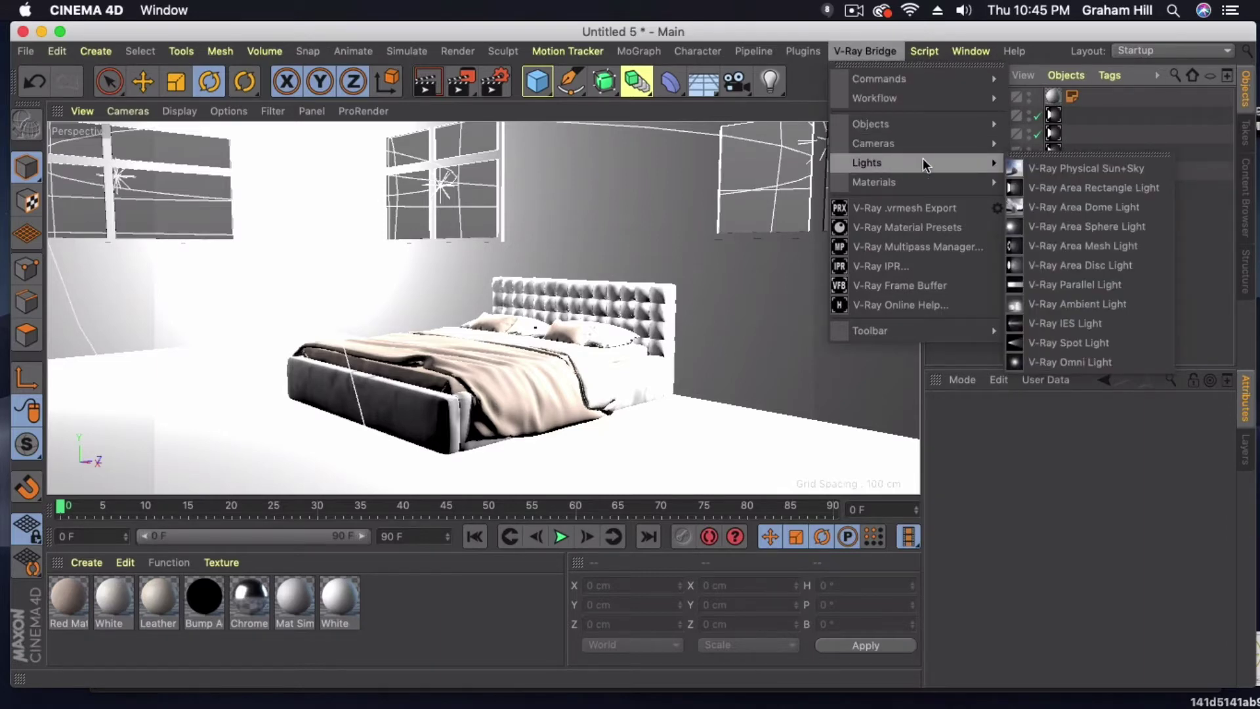
{"action": "left_click", "coordinate": [1085, 204]}
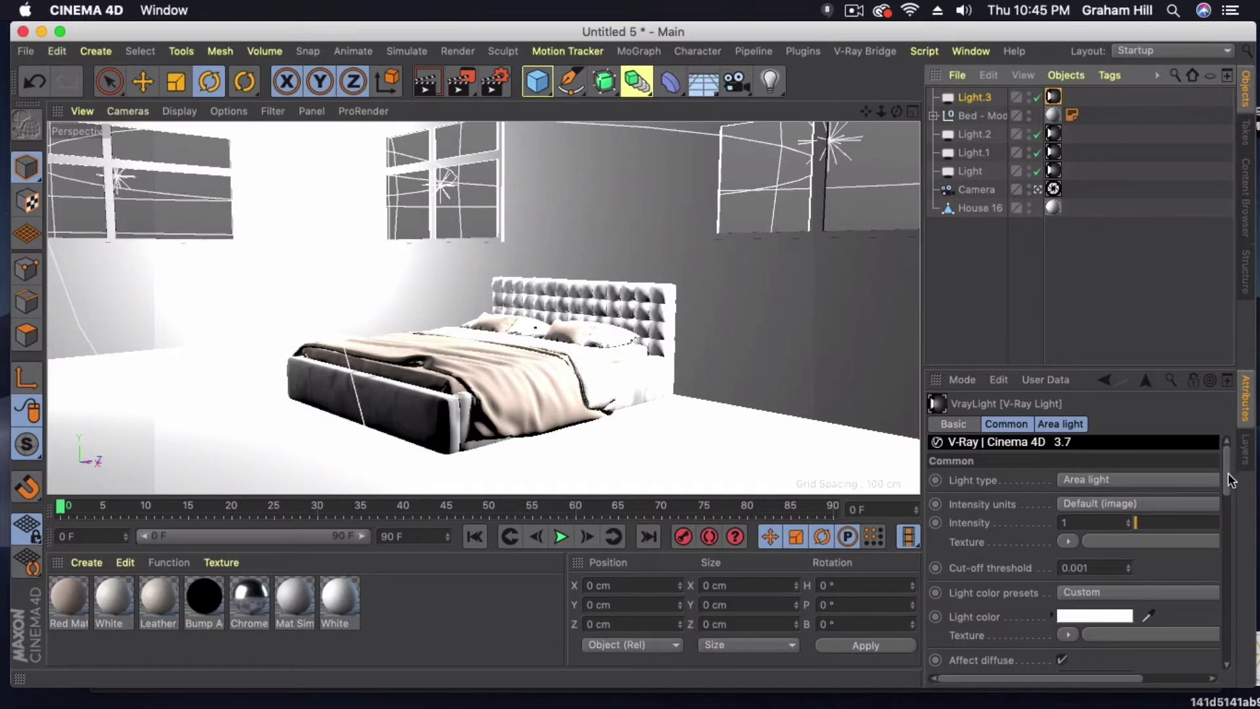
{"action": "left_click_drag", "start_coordinate": [1232, 479], "coordinate": [1127, 423]}
{"action": "left_click", "coordinate": [1062, 423]}
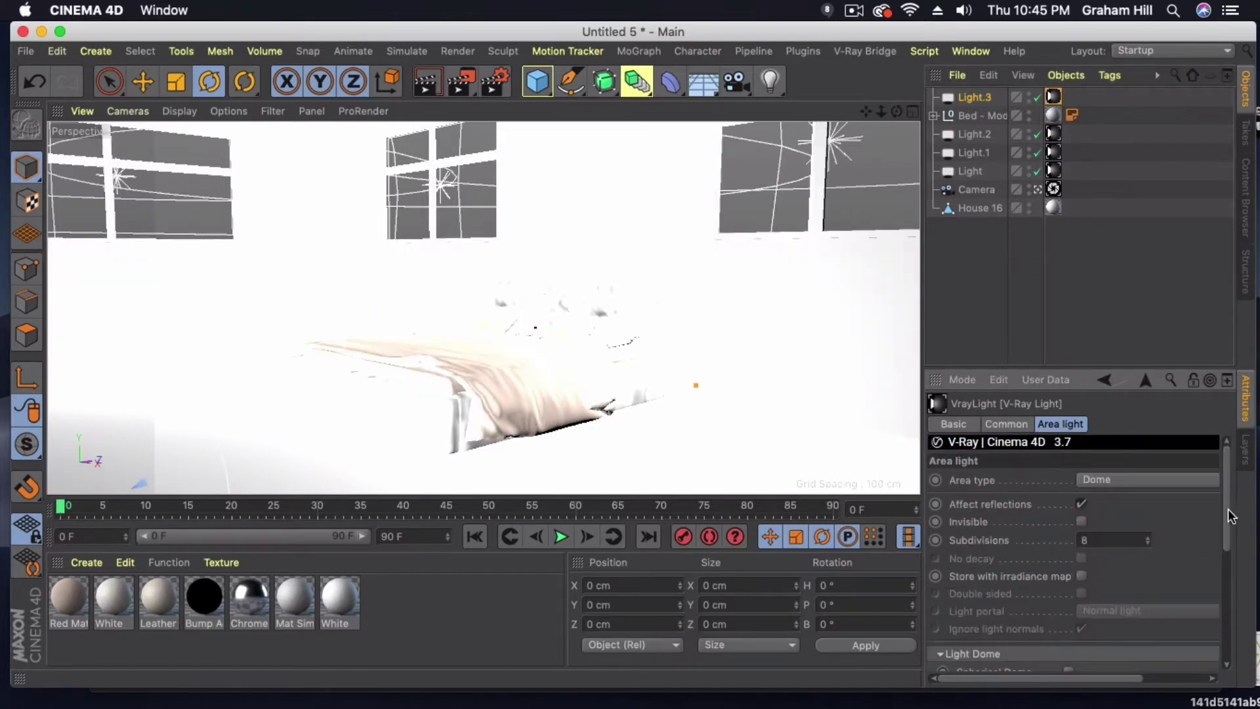
{"action": "left_click_drag", "start_coordinate": [1228, 509], "coordinate": [1216, 580]}
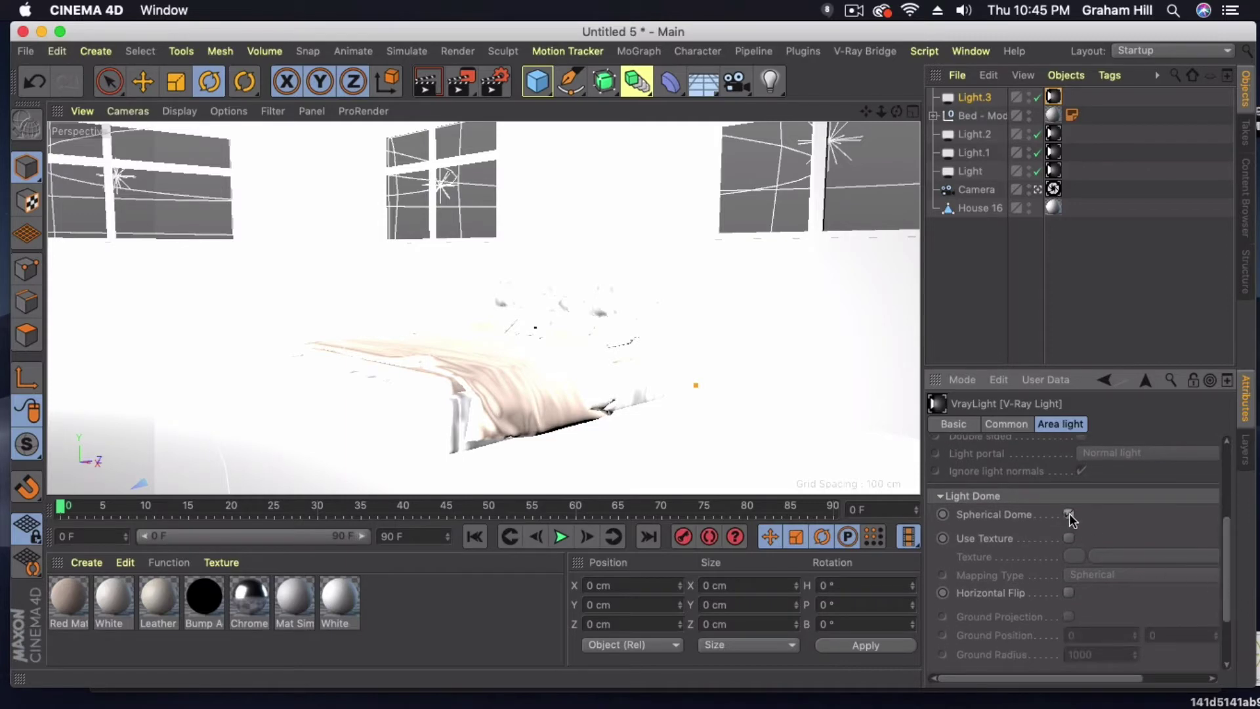
{"action": "left_click", "coordinate": [1067, 537]}
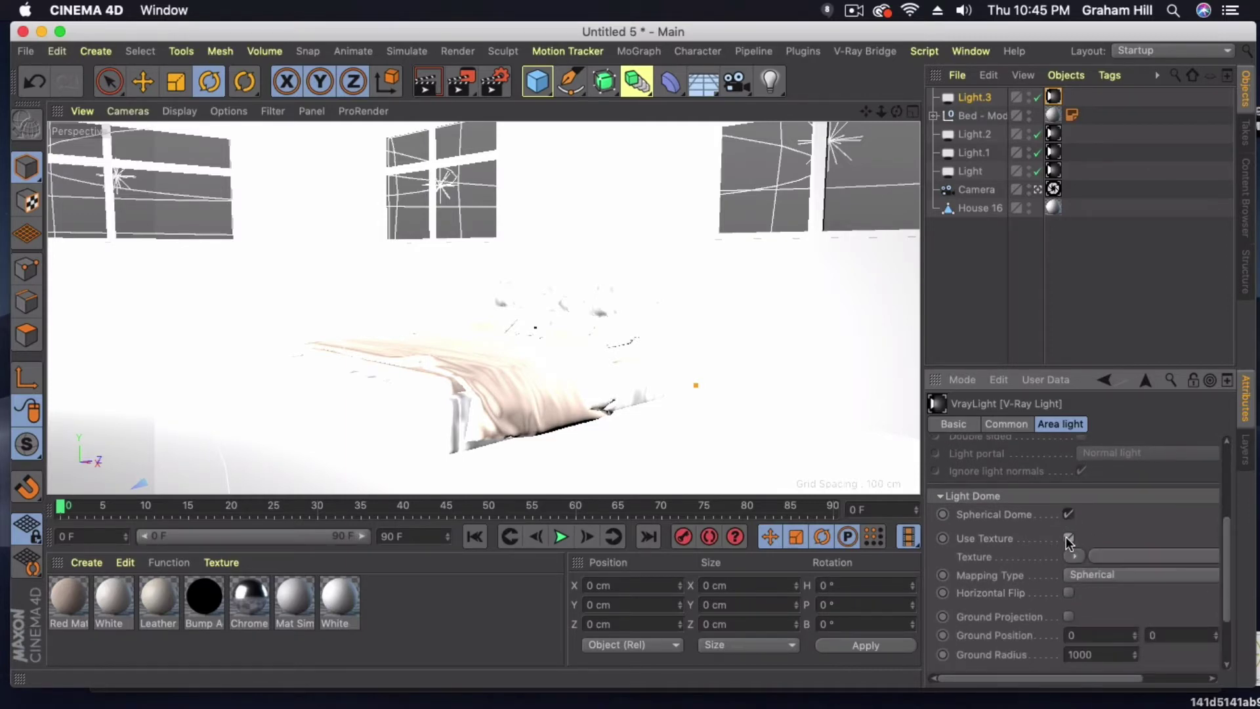
Step: Load day.hdr from the tex folder as the dome light's texture
{"action": "left_click", "coordinate": [1075, 557]}
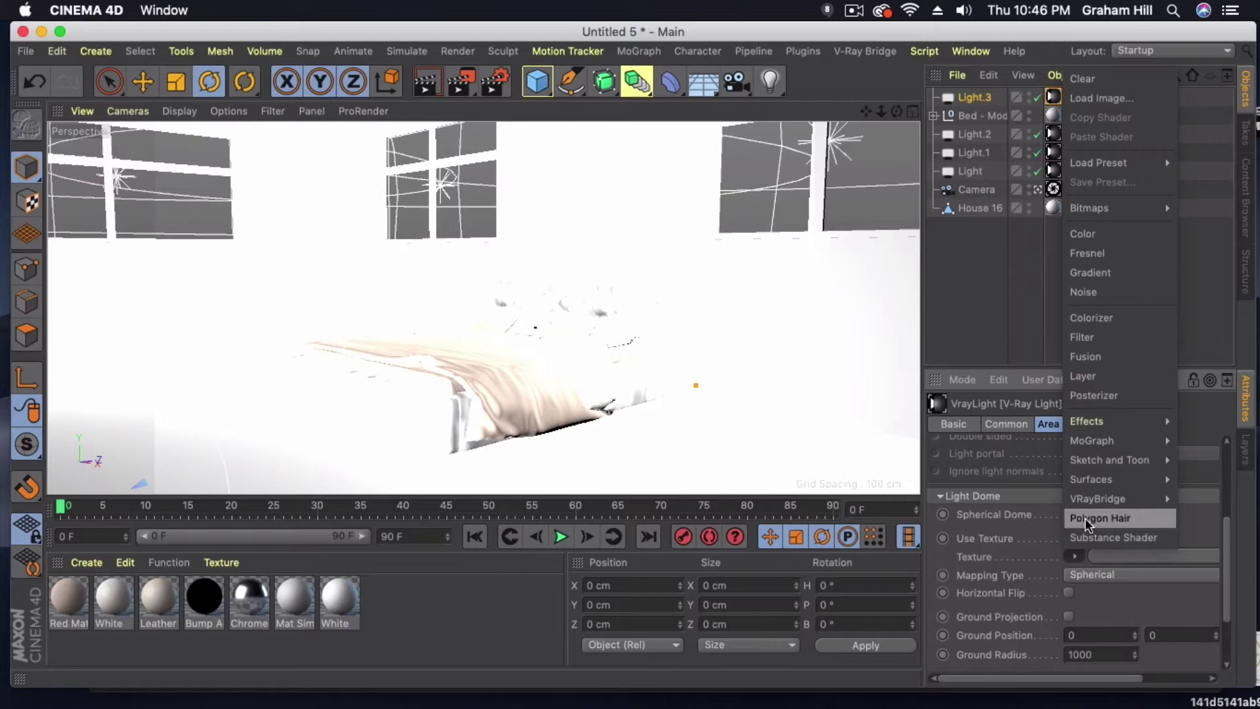
{"action": "key", "text": "Escape"}
{"action": "left_click_drag", "start_coordinate": [1070, 676], "coordinate": [1132, 677]}
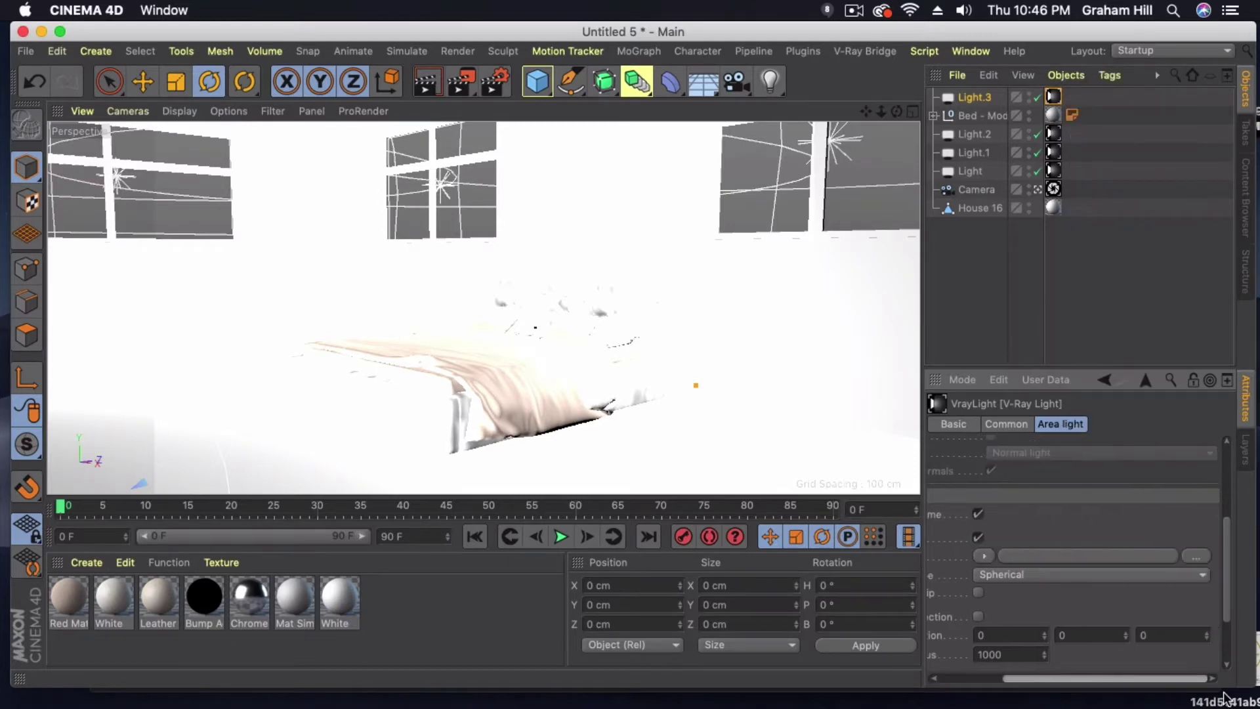
{"action": "left_click", "coordinate": [1196, 555]}
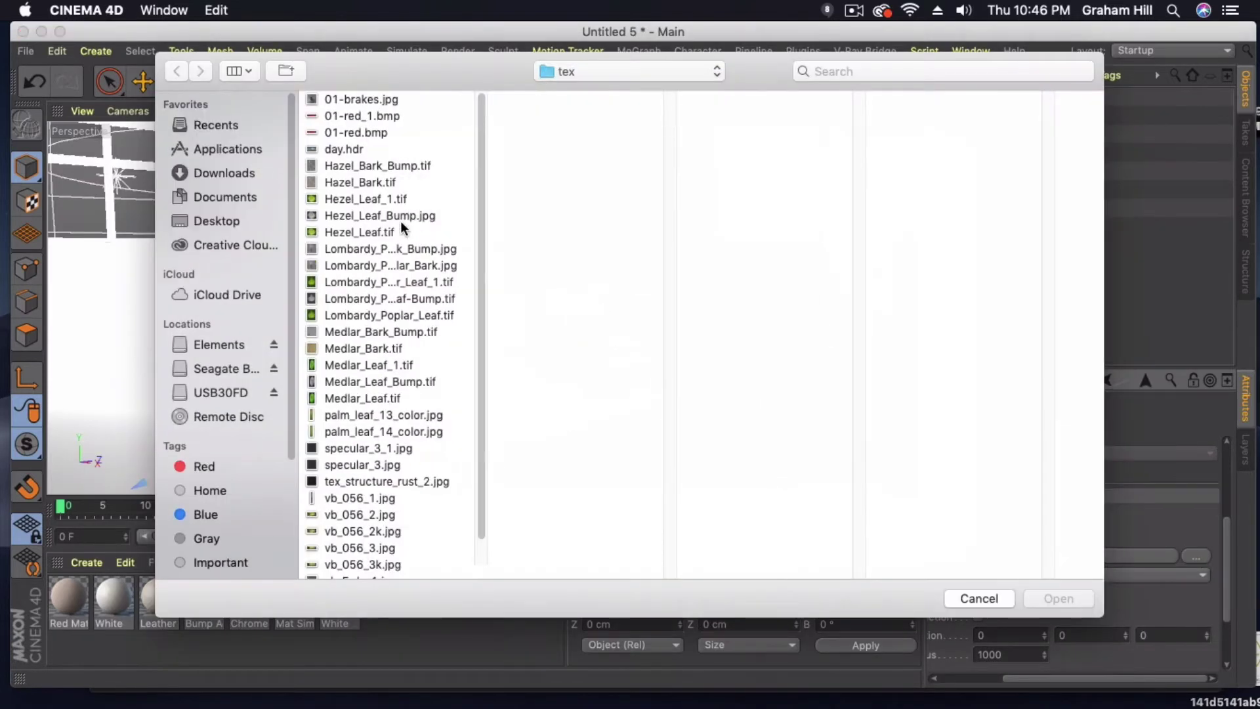
{"action": "left_click", "coordinate": [342, 149]}
{"action": "left_click", "coordinate": [1058, 598]}
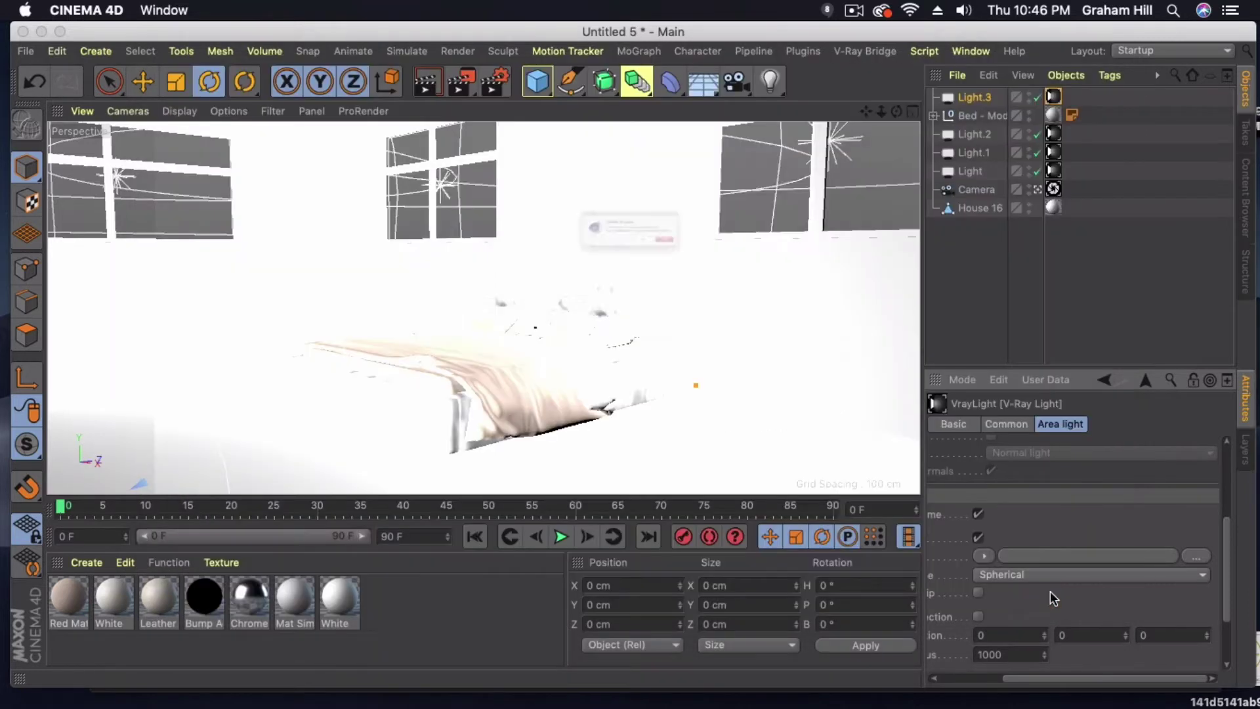
{"action": "left_click", "coordinate": [781, 273]}
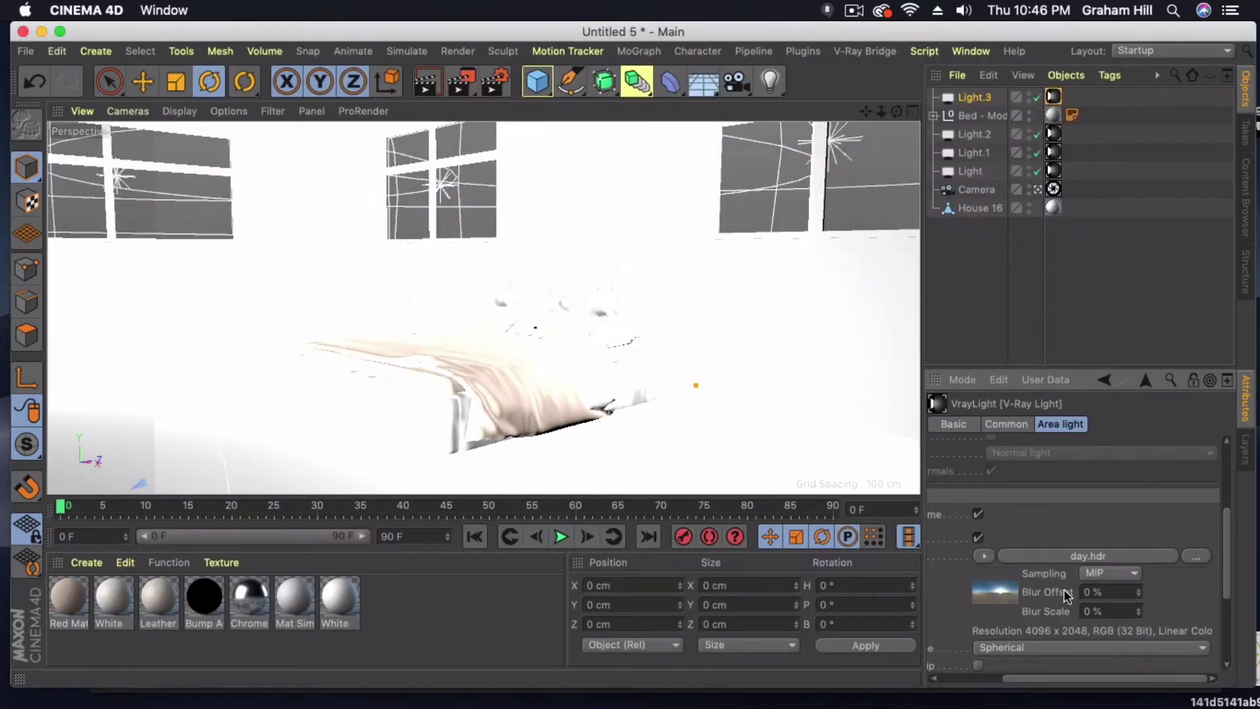
Step: Convert the dome texture into a V-Ray AdvBitmap shader
{"action": "left_click_drag", "start_coordinate": [1035, 676], "coordinate": [991, 678]}
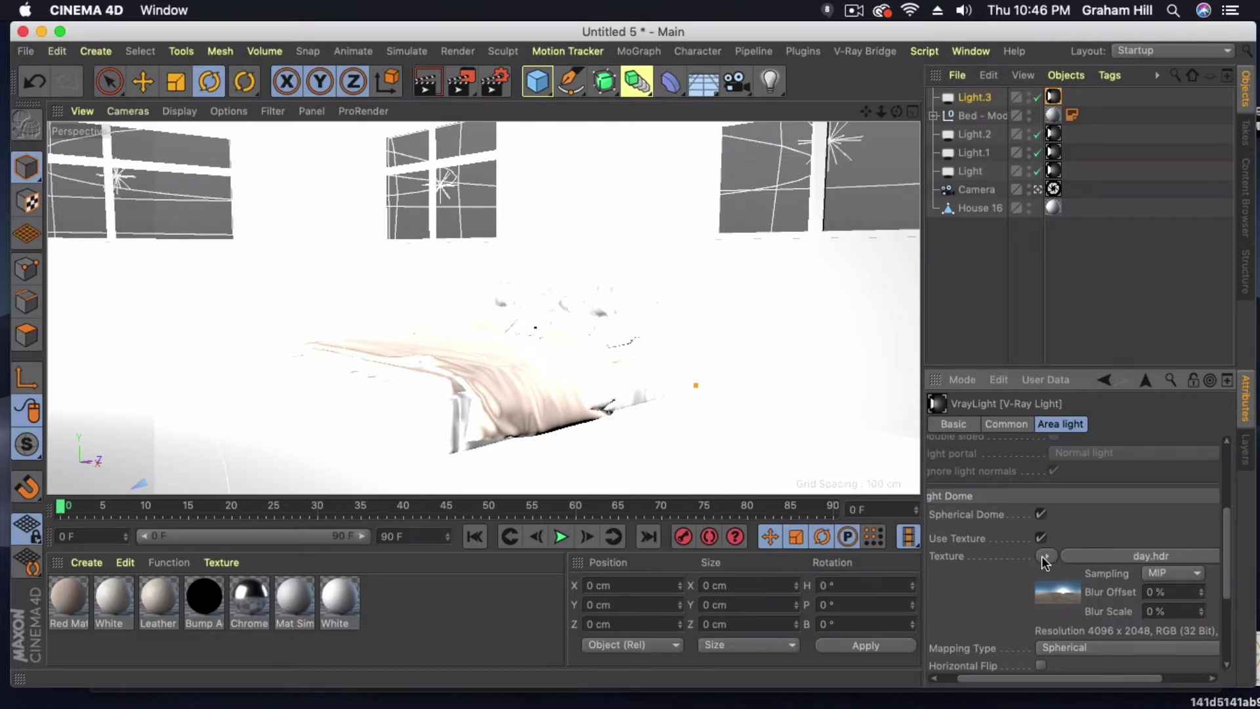
{"action": "left_click", "coordinate": [1041, 557]}
{"action": "mouse_move", "coordinate": [1074, 655]}
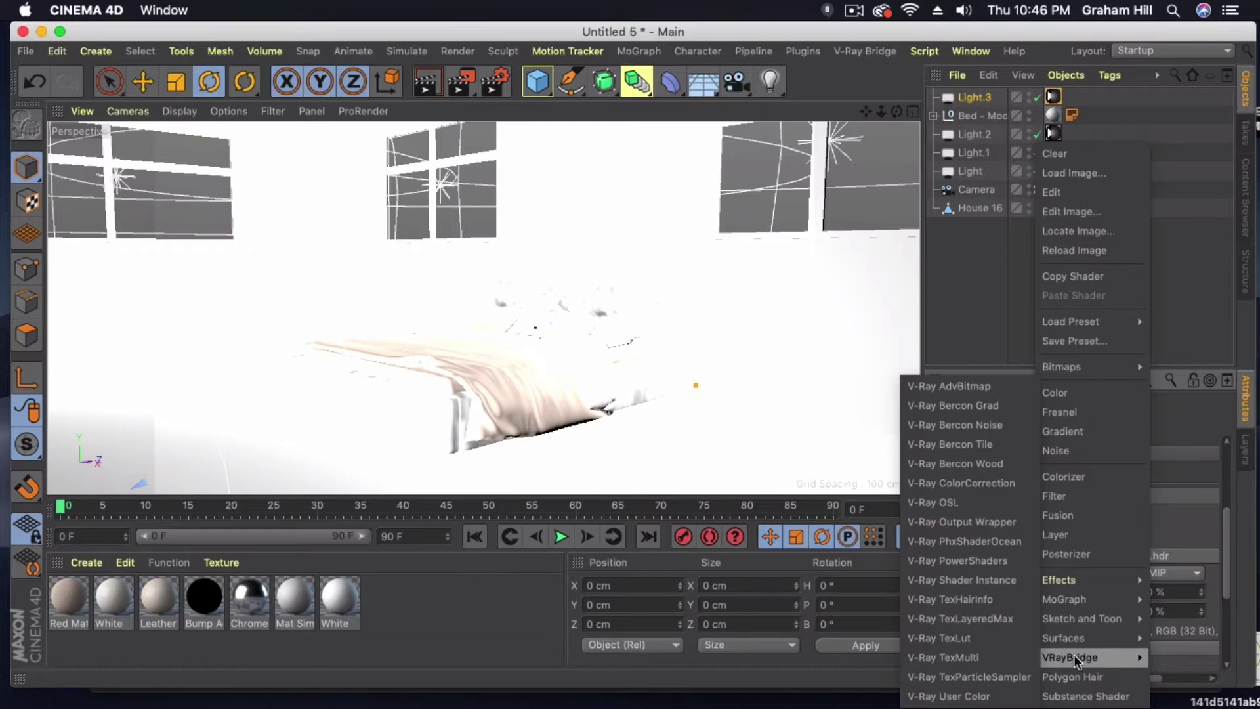
{"action": "left_click", "coordinate": [921, 389]}
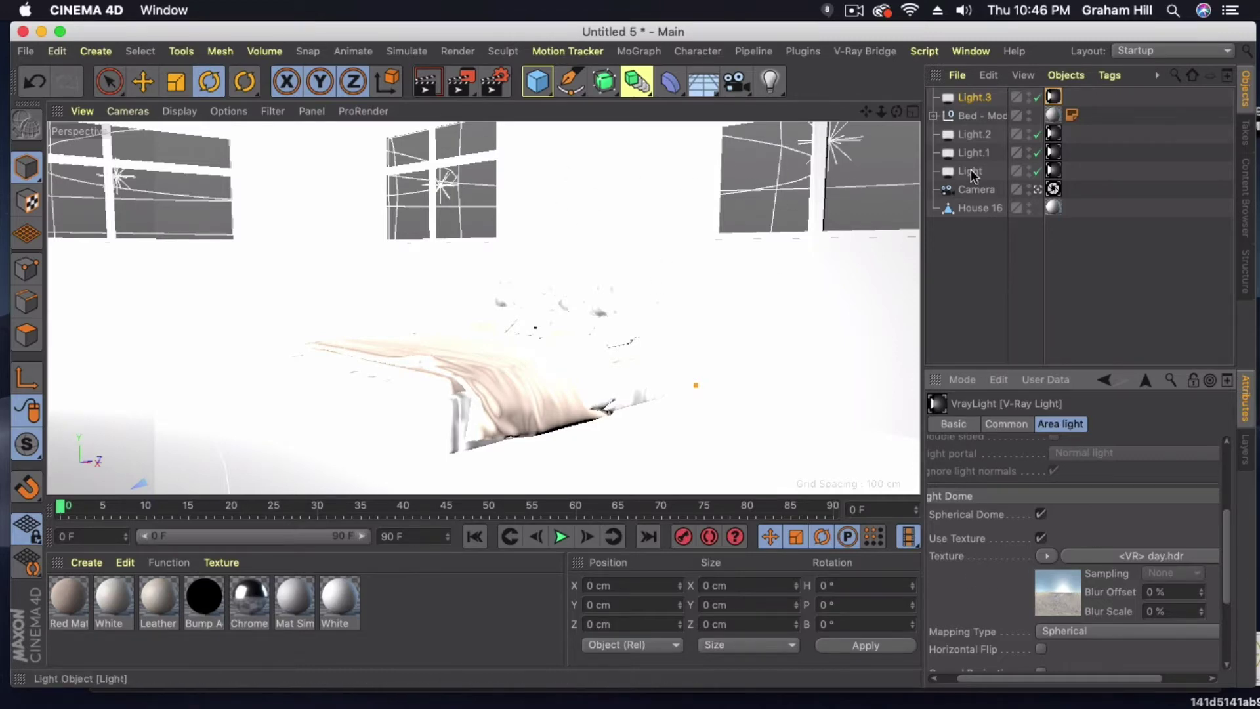
Step: Switch to the editor camera and preview day.hdr in the V-Ray Domelight Texture Viewer
{"action": "left_click", "coordinate": [1037, 190]}
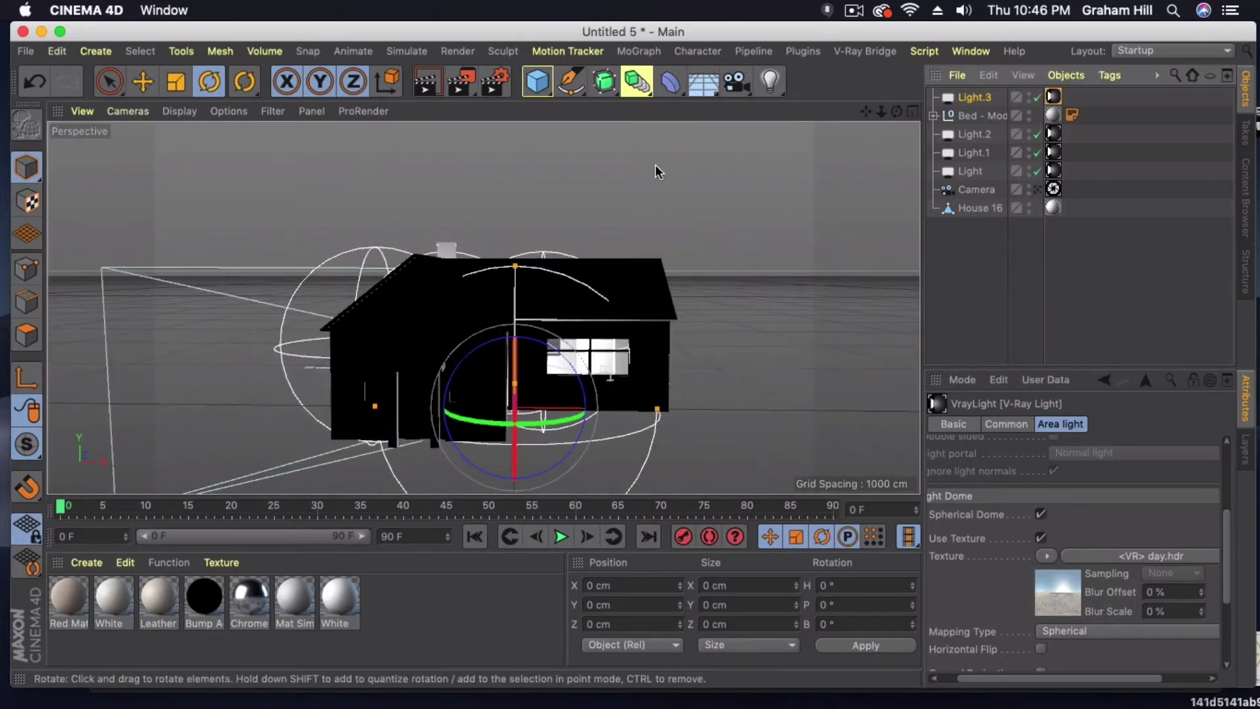
{"action": "left_click", "coordinate": [865, 51]}
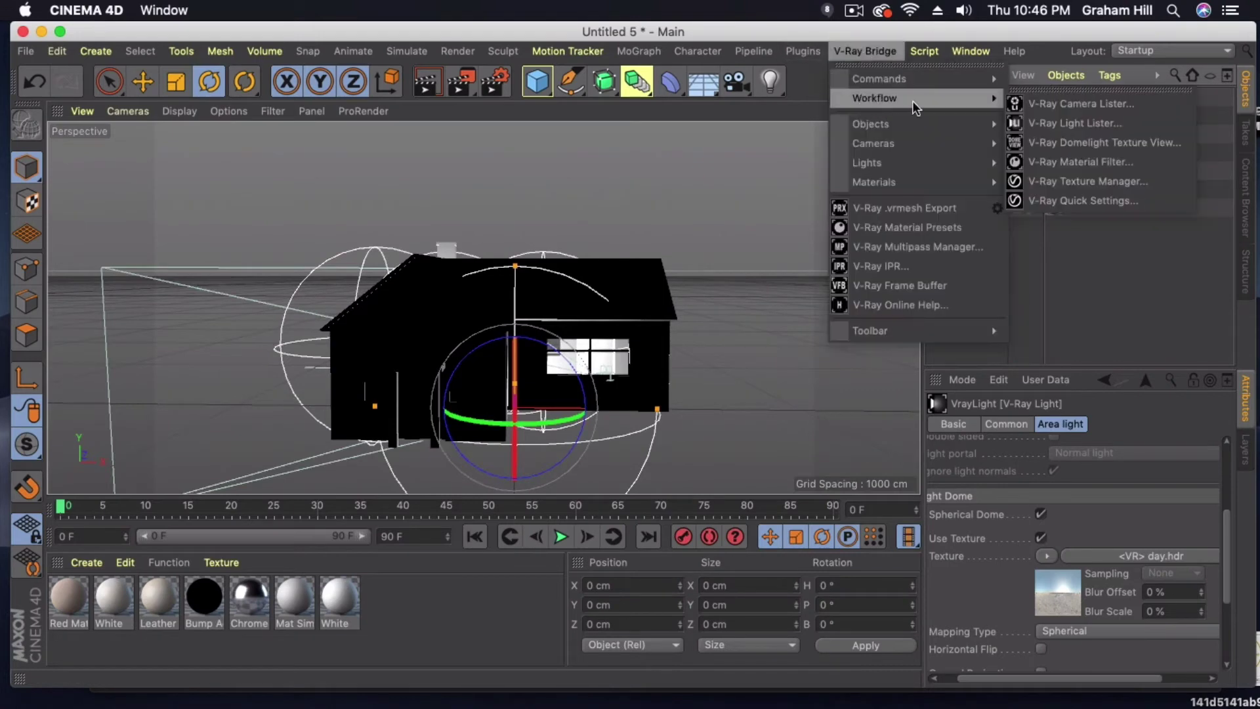
{"action": "left_click", "coordinate": [1071, 141]}
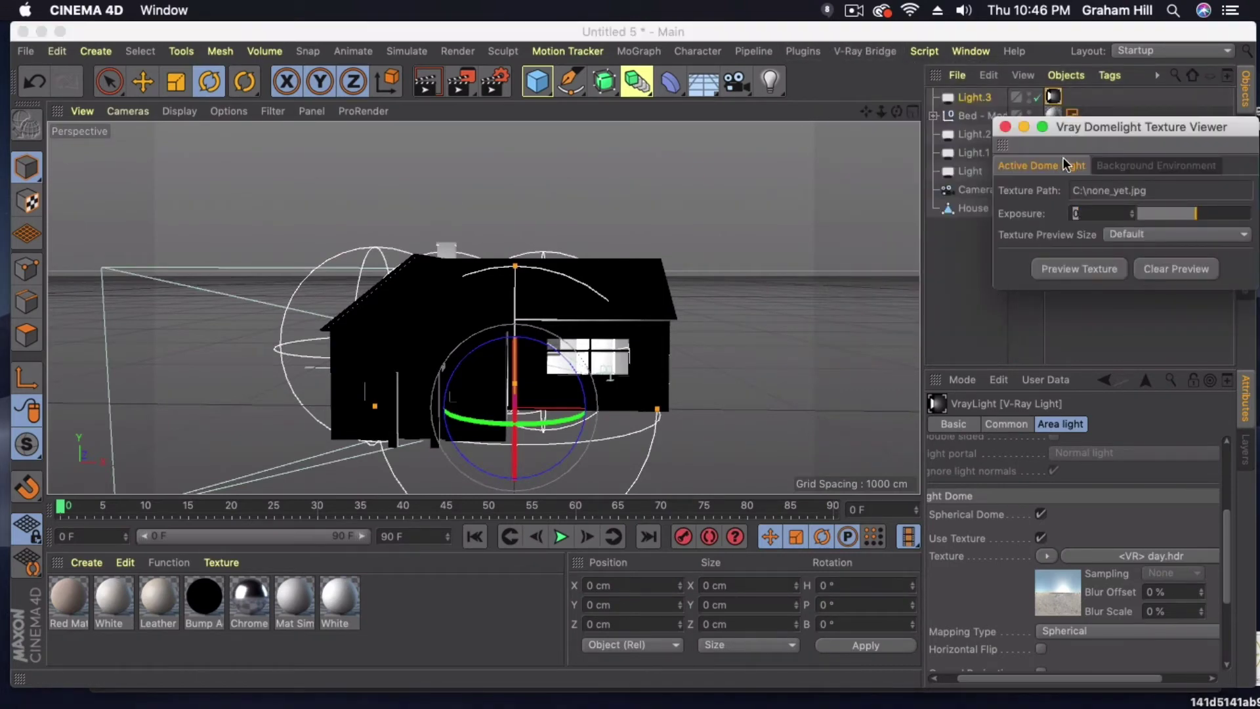
{"action": "left_click_drag", "start_coordinate": [1066, 127], "coordinate": [804, 111]}
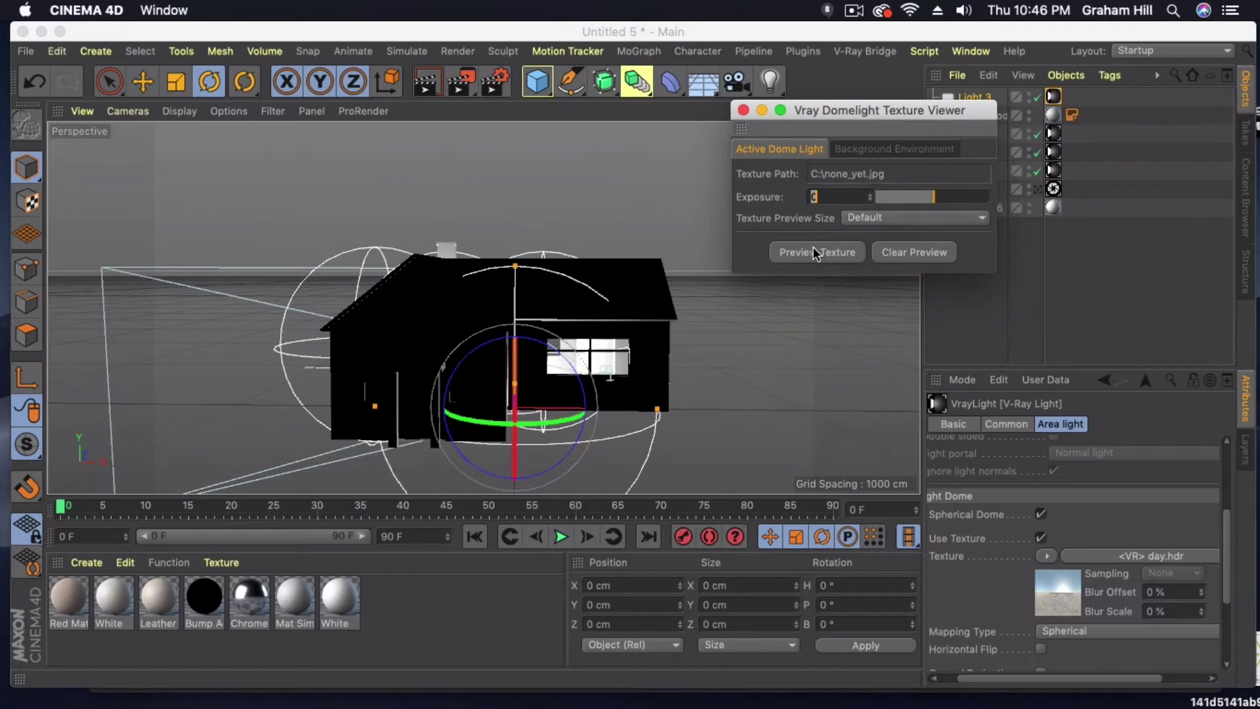
{"action": "left_click", "coordinate": [813, 249]}
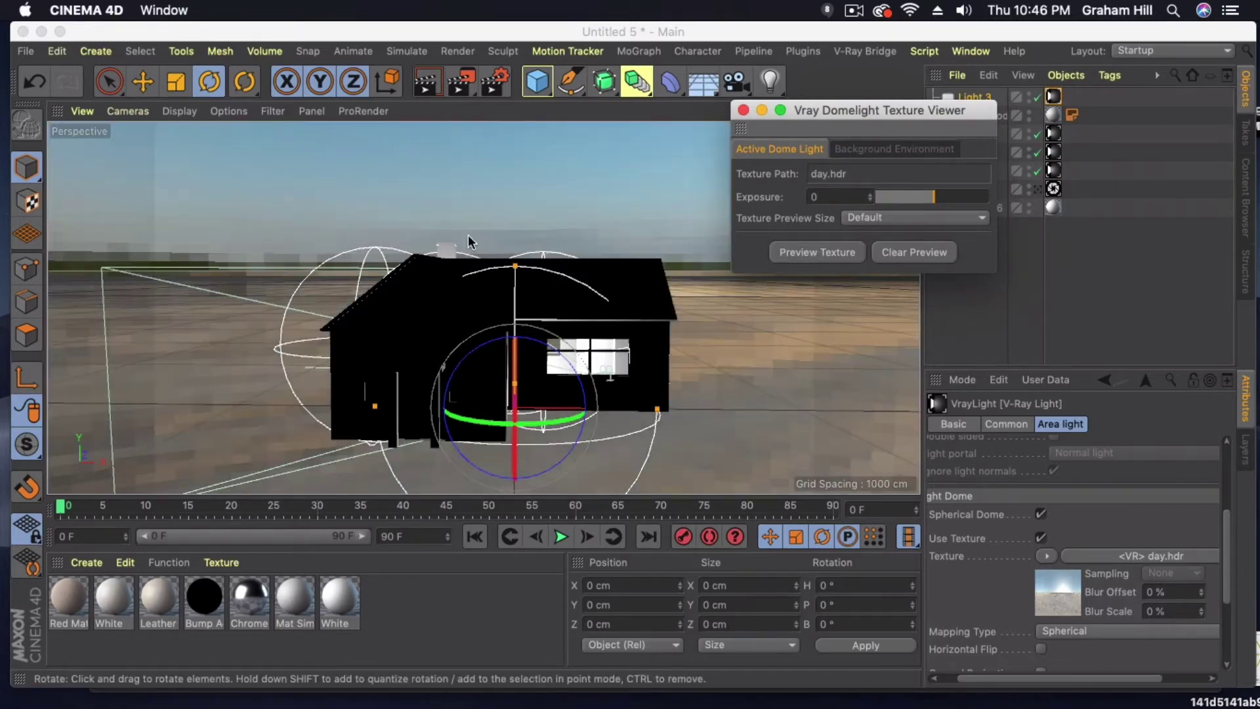
{"action": "left_click_drag", "start_coordinate": [529, 254], "coordinate": [221, 258], "text": "alt"}
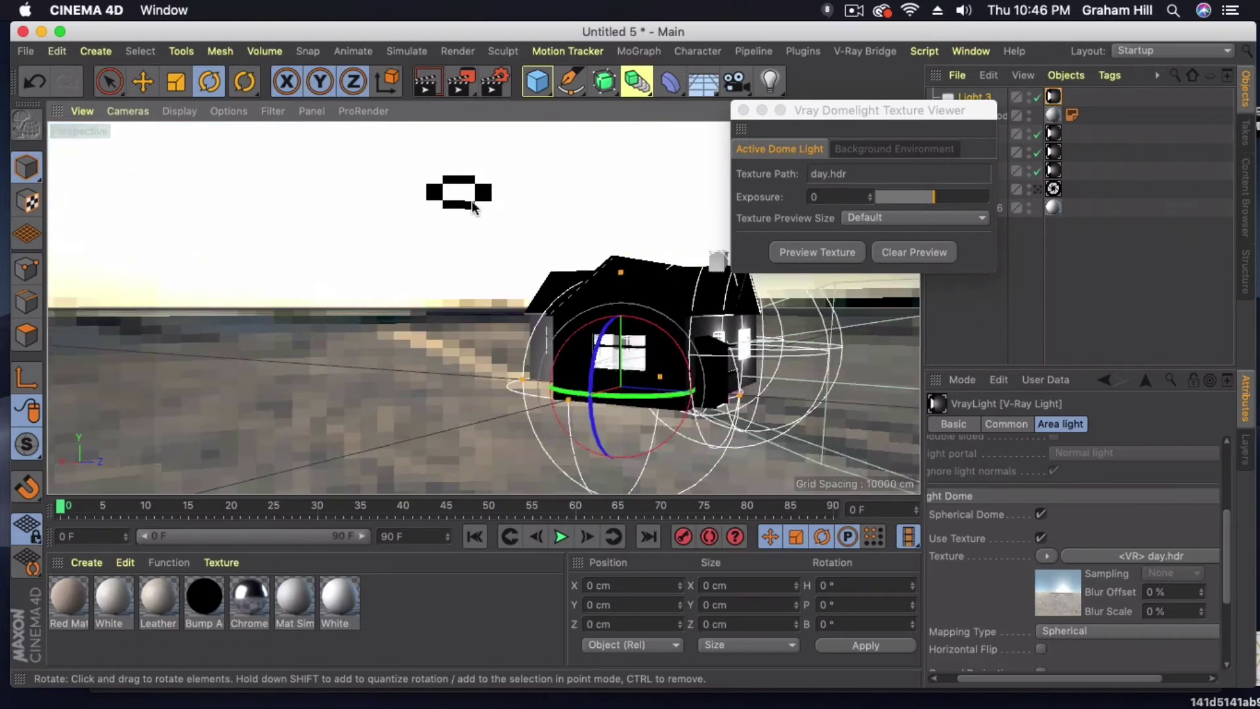
Step: Rotate the dome light's heading to about 111.8°, then close the texture viewer
{"action": "left_click_drag", "start_coordinate": [382, 325], "coordinate": [794, 313]}
{"action": "key", "text": "super+z"}
{"action": "left_click_drag", "start_coordinate": [411, 366], "coordinate": [668, 348], "text": "alt"}
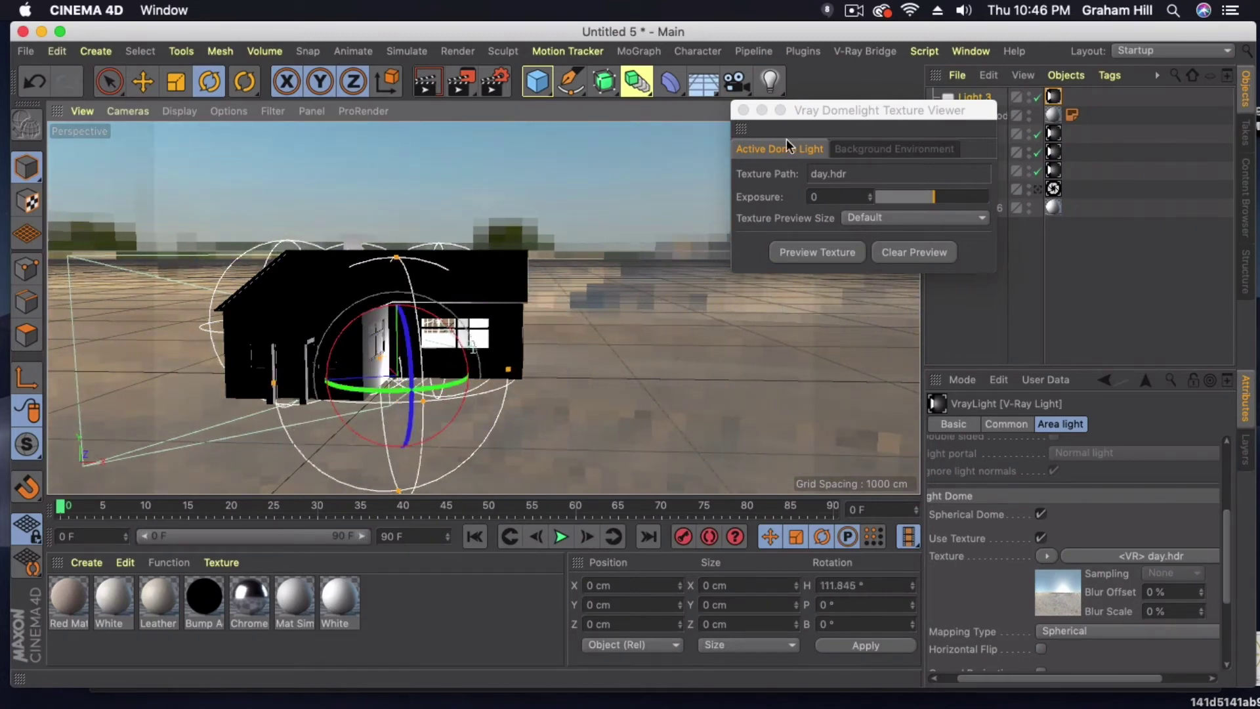
{"action": "left_click", "coordinate": [743, 109]}
{"action": "left_click", "coordinate": [1037, 189]}
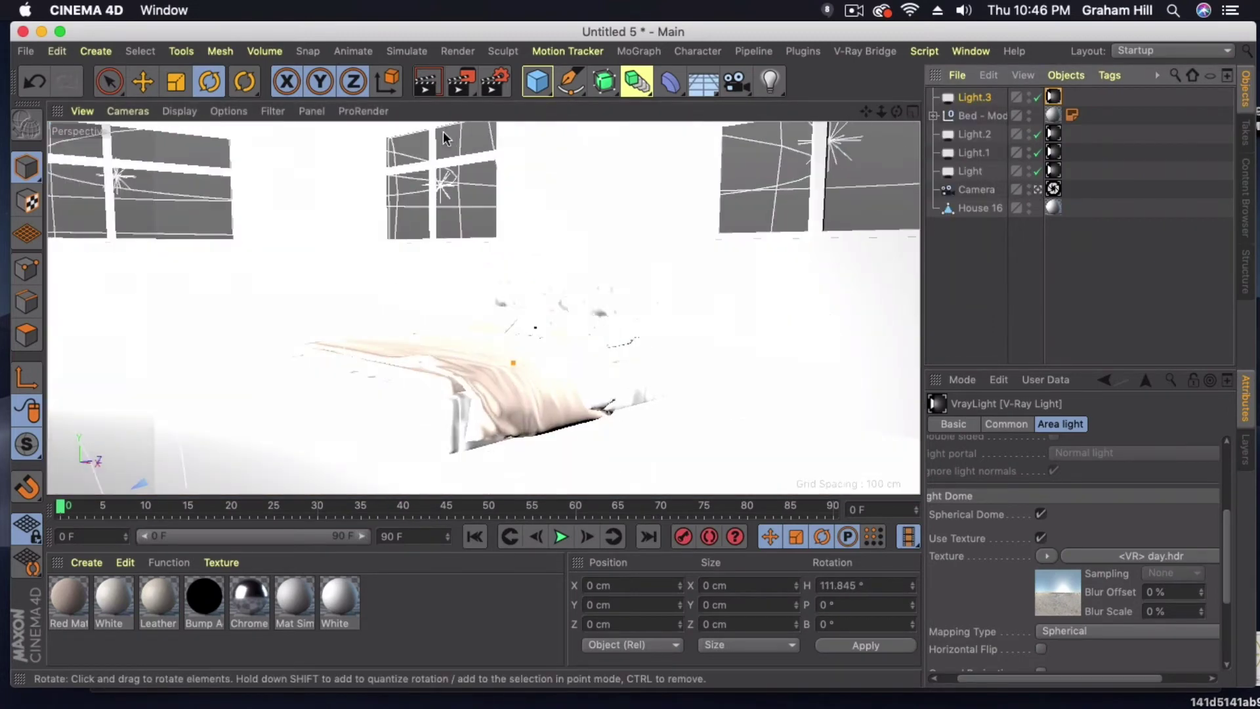
{"action": "left_click", "coordinate": [493, 85]}
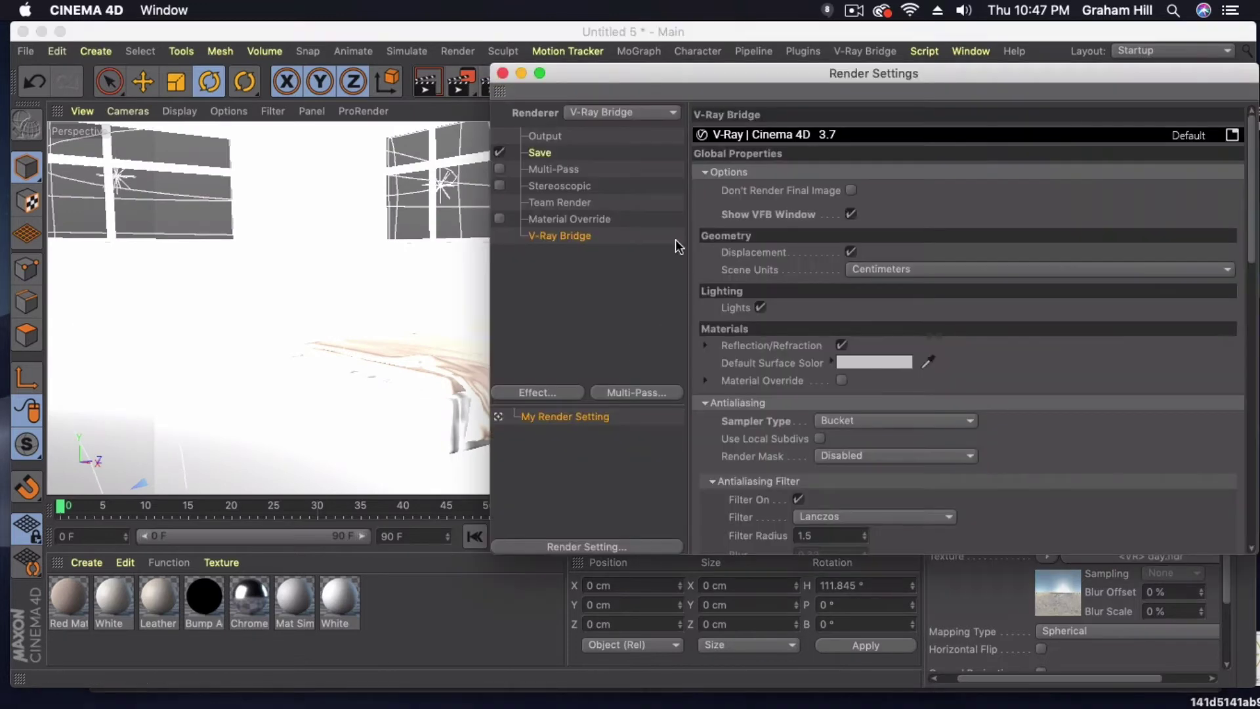
{"action": "scroll", "coordinate": [1011, 420], "scroll_direction": "down", "scroll_amount": 5}
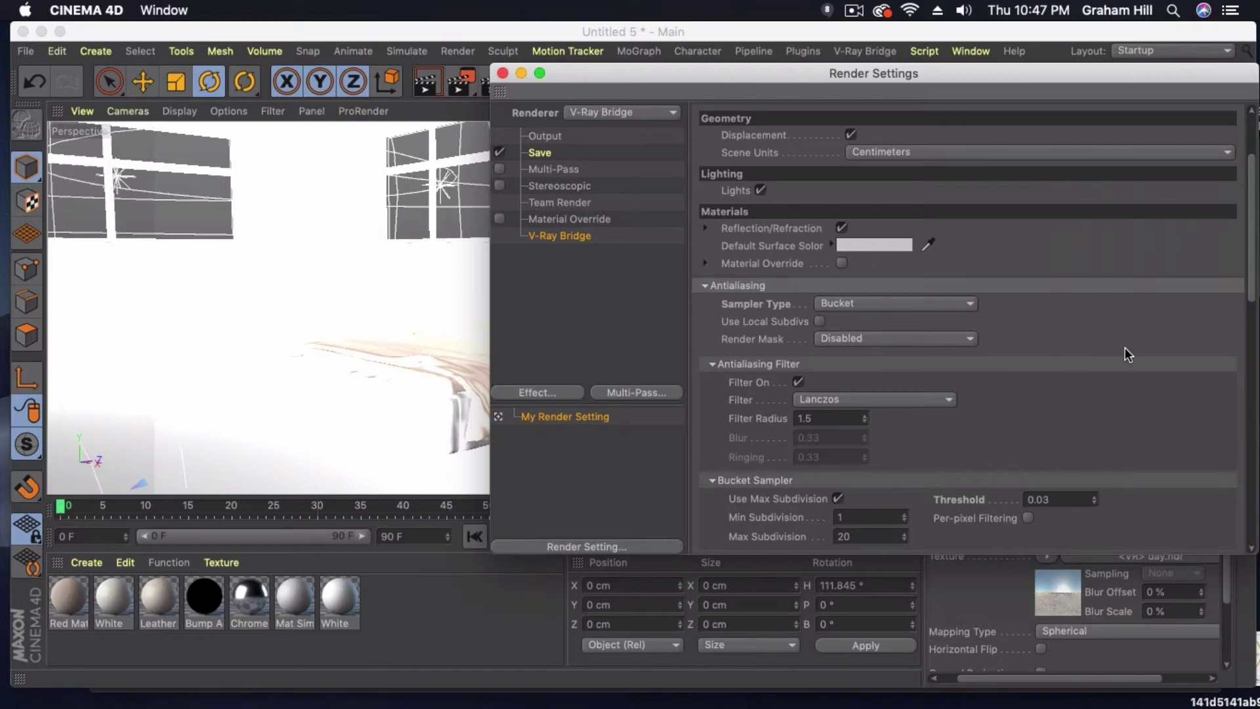
{"action": "scroll", "coordinate": [1125, 348], "scroll_direction": "down", "scroll_amount": 5}
{"action": "scroll", "coordinate": [1058, 535], "scroll_direction": "down", "scroll_amount": 1}
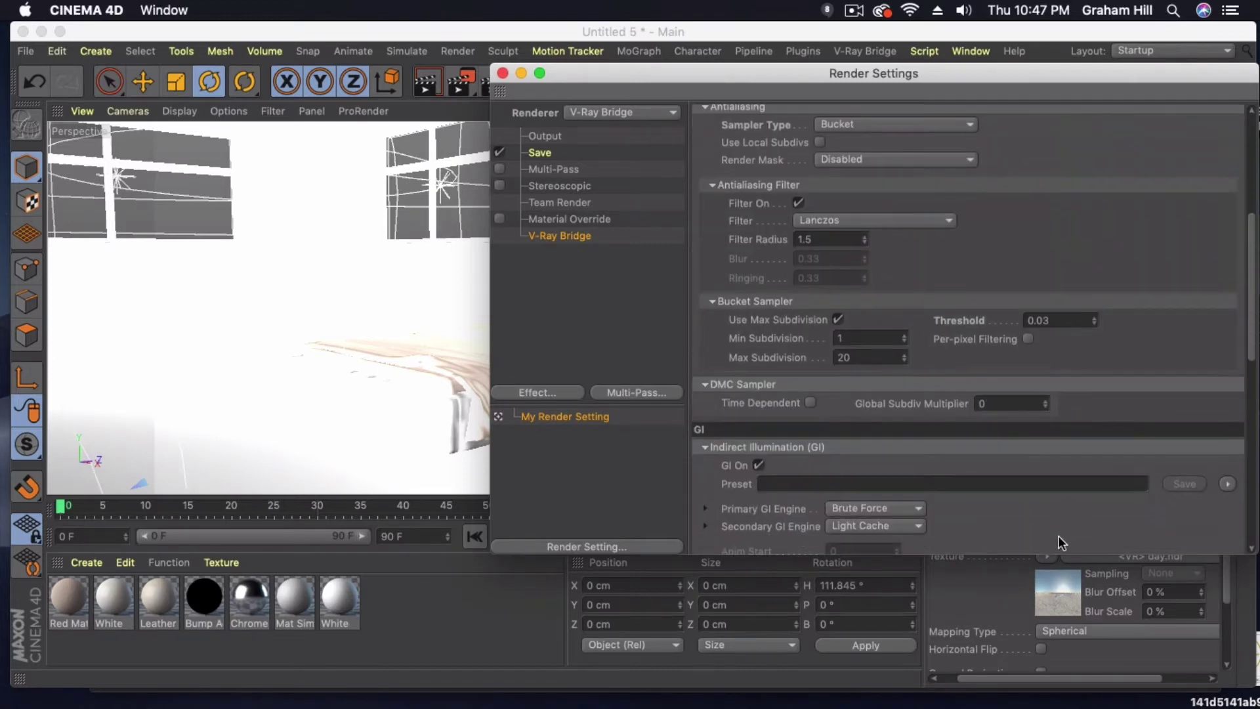
{"action": "scroll", "coordinate": [1058, 542], "scroll_direction": "down", "scroll_amount": 3}
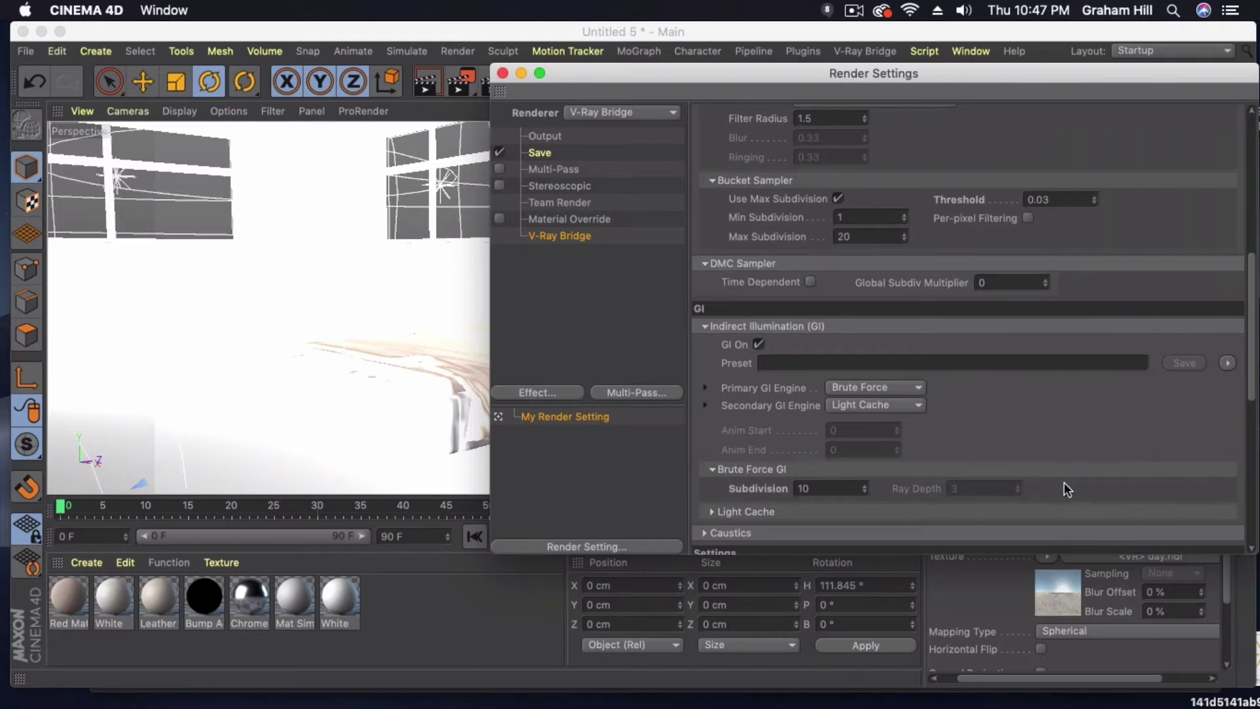
{"action": "scroll", "coordinate": [1064, 488], "scroll_direction": "up", "scroll_amount": 10}
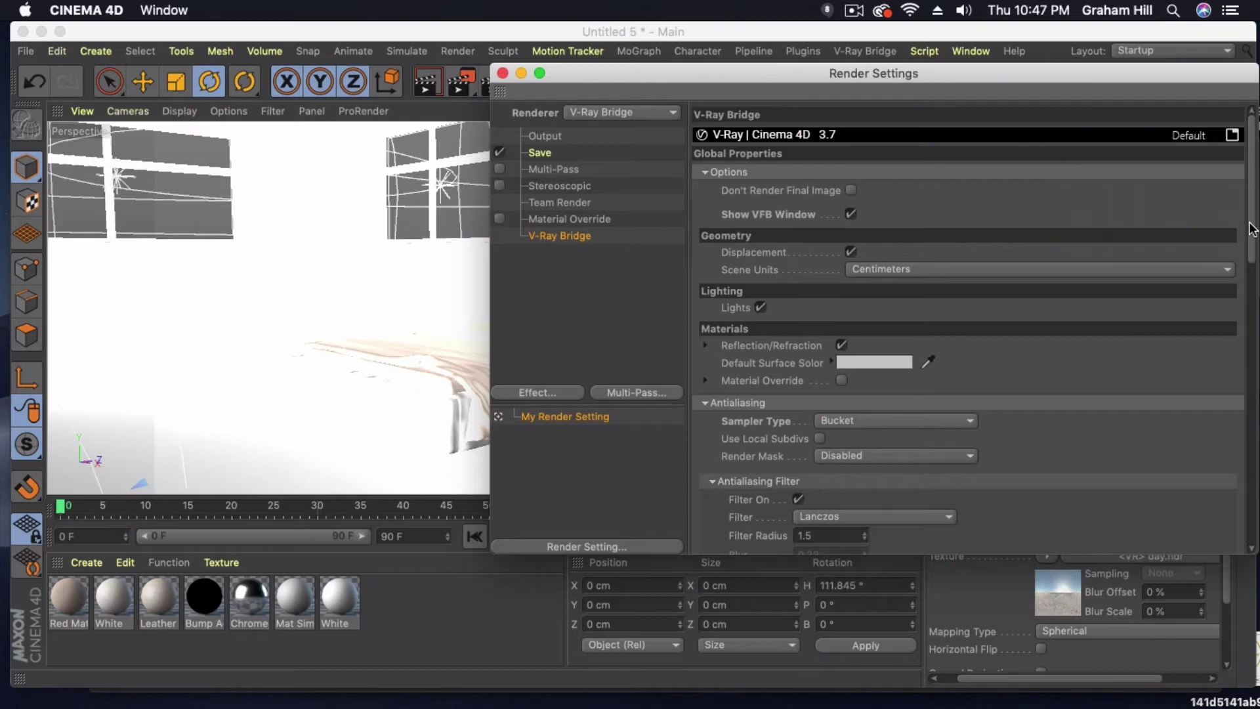
{"action": "left_click", "coordinate": [459, 64]}
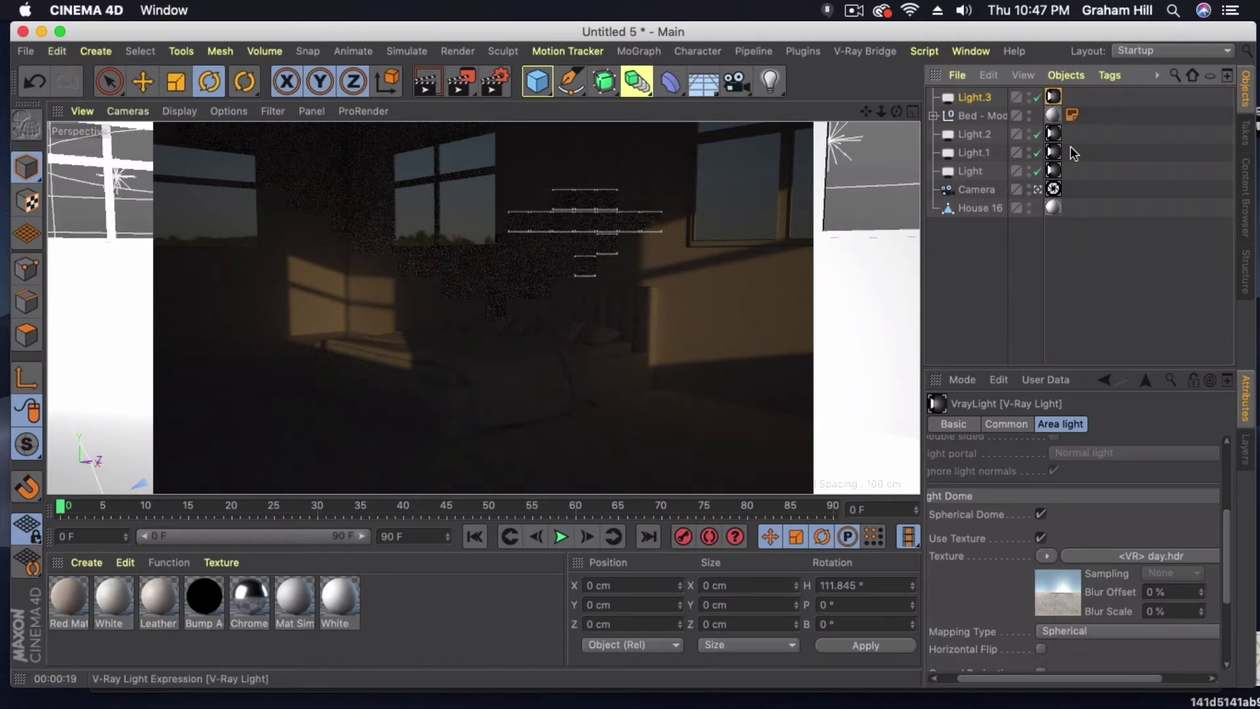
Step: Set the dome light's Common intensity to 20
{"action": "scroll", "coordinate": [1230, 523], "scroll_direction": "up", "scroll_amount": 4}
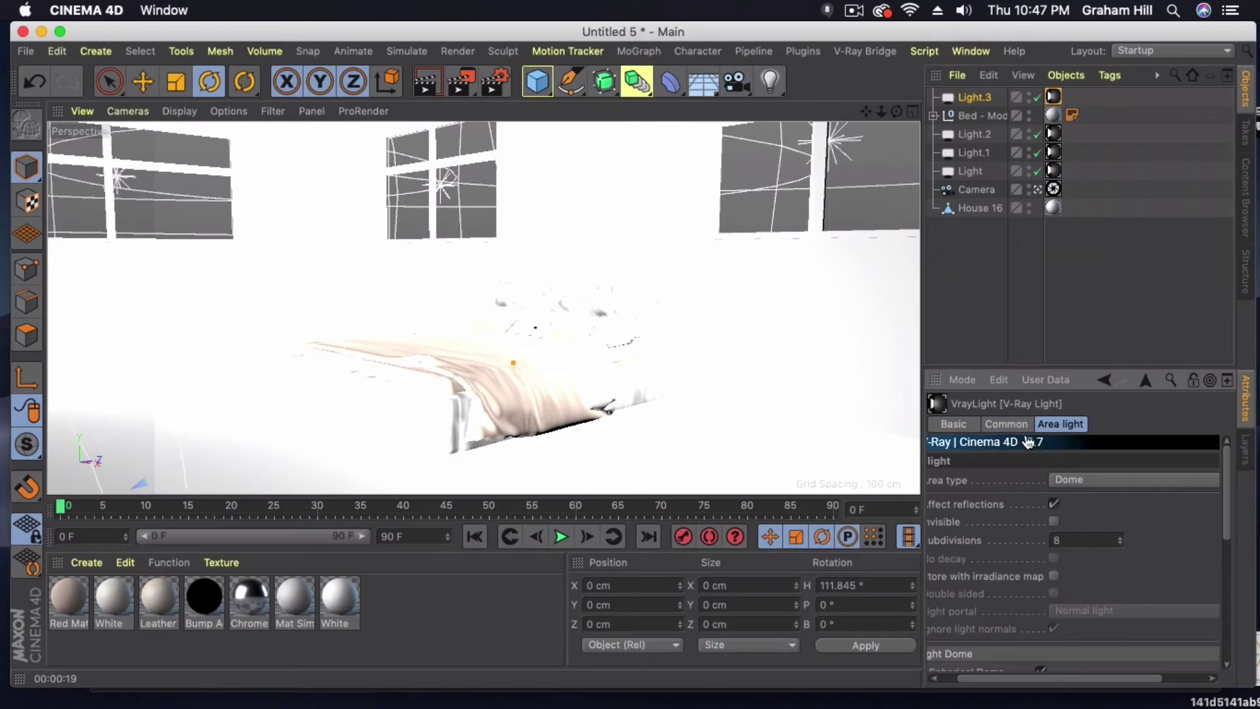
{"action": "left_click", "coordinate": [1008, 424]}
{"action": "double_click", "coordinate": [1062, 522]}
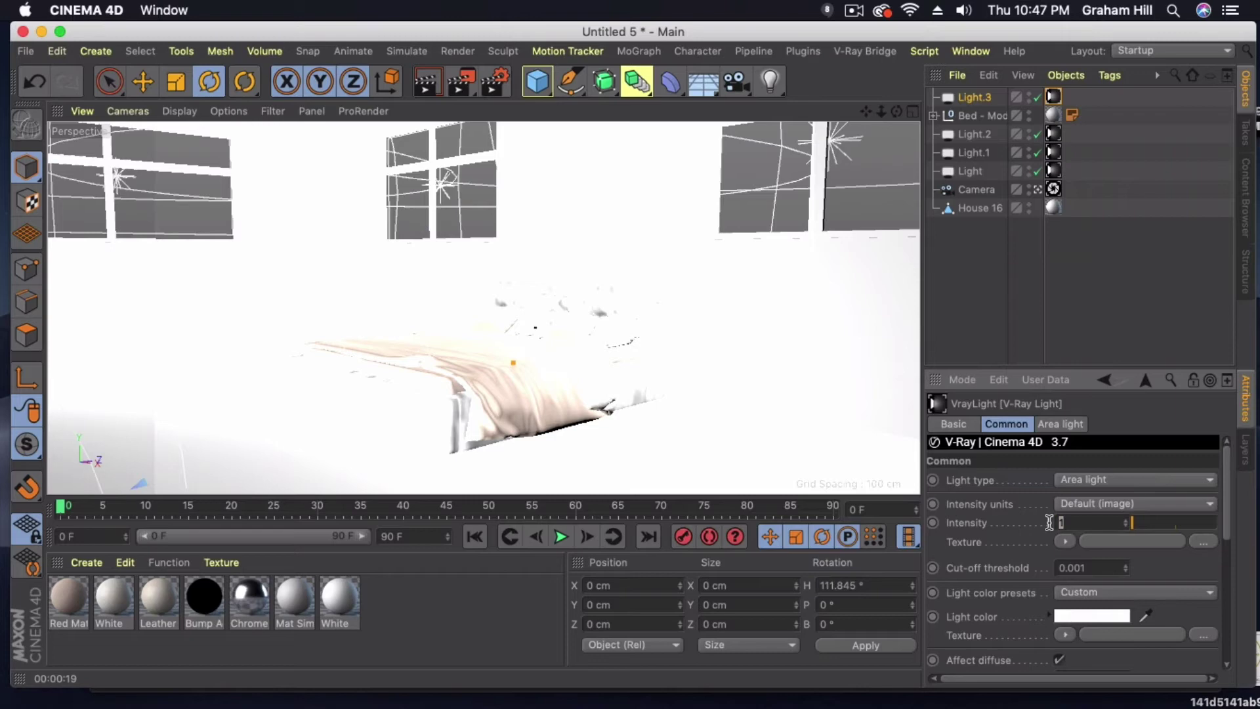
{"action": "type", "text": "20"}
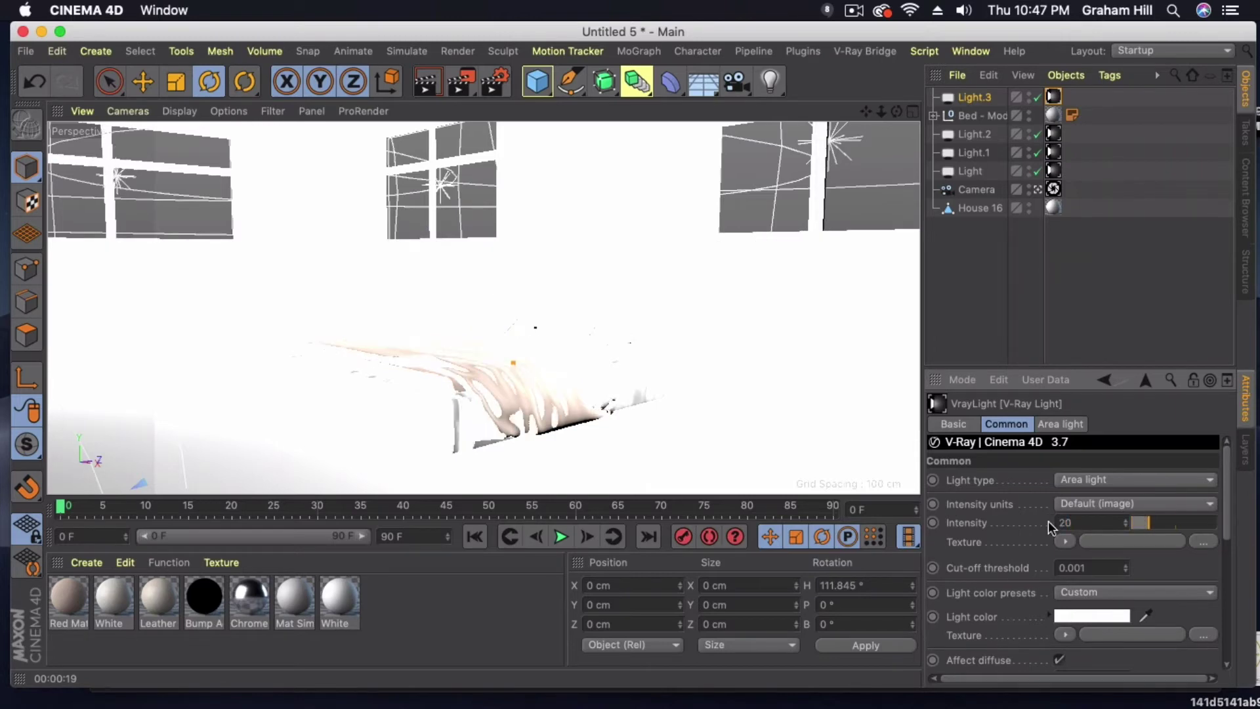
Step: Set the V-Ray camera's Film ISO to 100 and shutter speed to 600
{"action": "left_click", "coordinate": [1053, 190]}
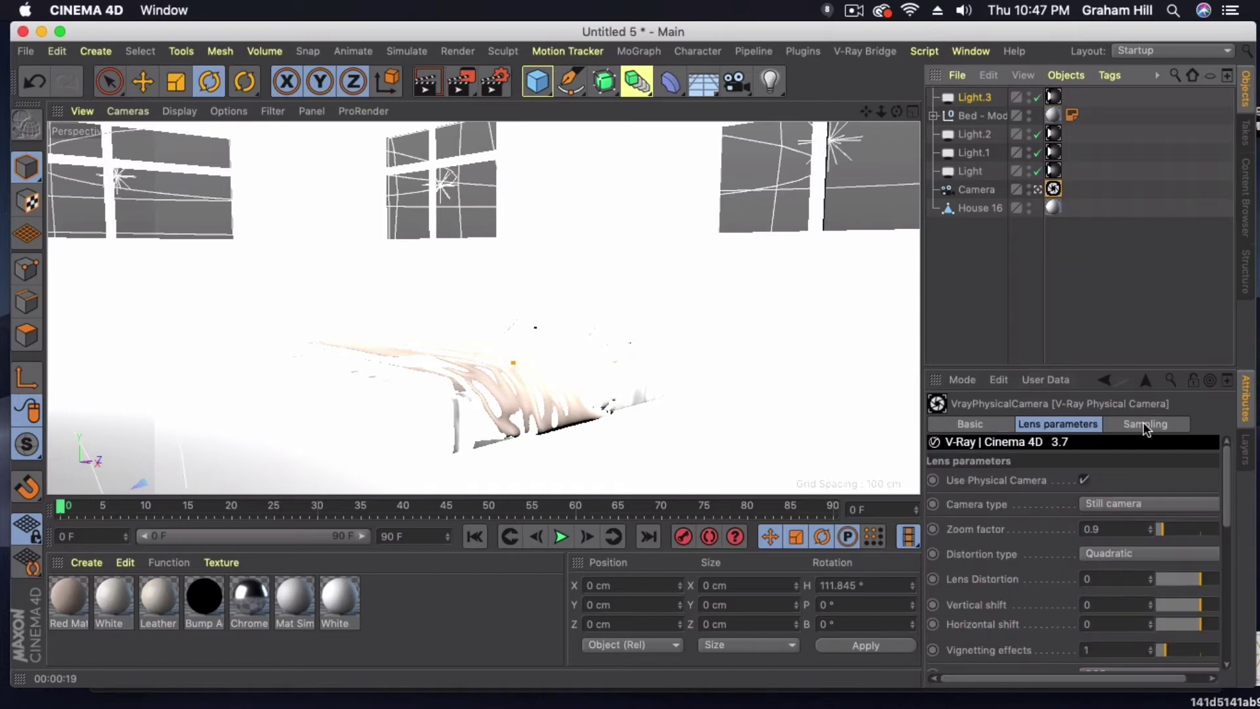
{"action": "scroll", "coordinate": [1230, 516], "scroll_direction": "down", "scroll_amount": 3}
{"action": "left_click_drag", "start_coordinate": [1230, 516], "coordinate": [1220, 640]}
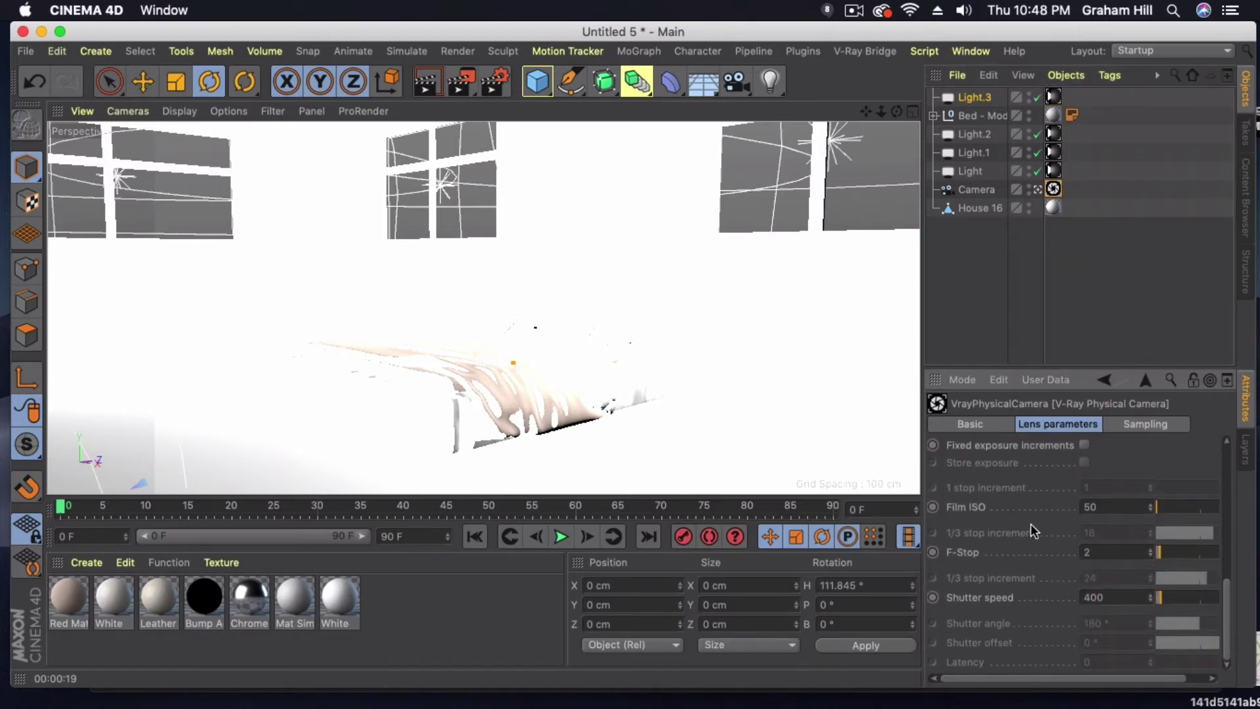
{"action": "double_click", "coordinate": [1099, 508]}
{"action": "type", "text": "100"}
{"action": "left_click_drag", "start_coordinate": [1113, 597], "coordinate": [1066, 598]}
{"action": "type", "text": "600"}
{"action": "key", "text": "Return"}
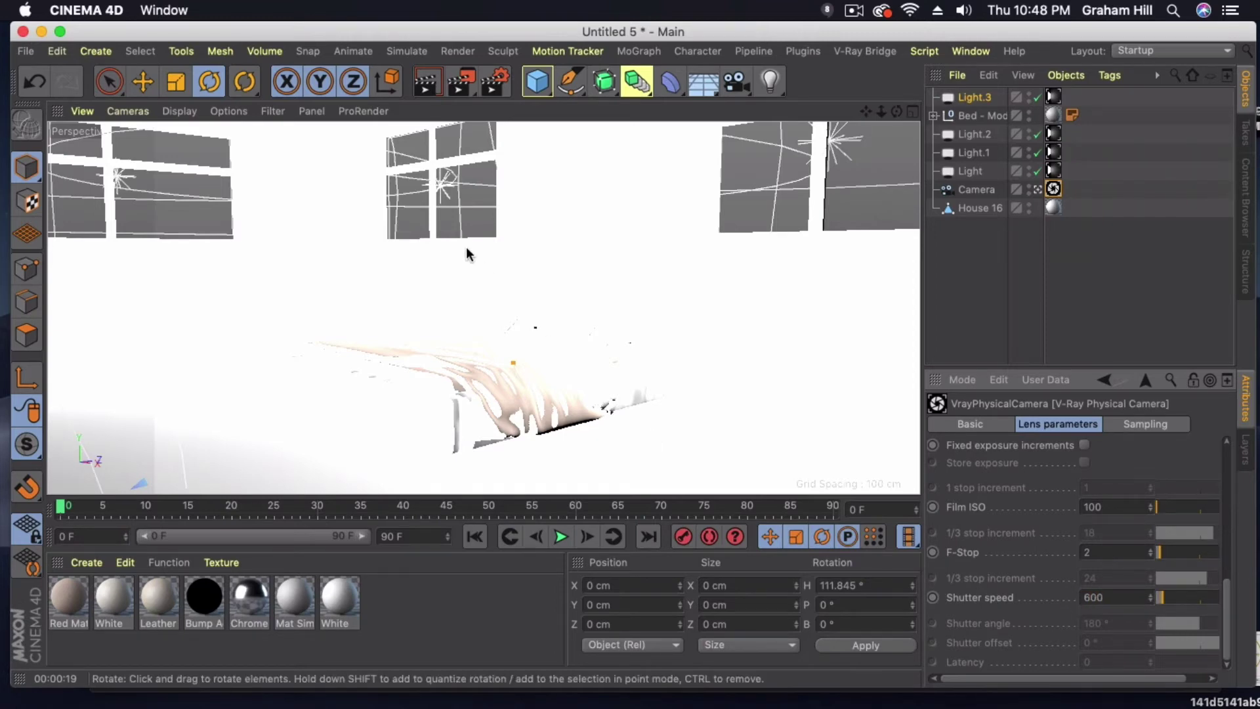
Step: Render the bedroom view with V-Ray Render View
{"action": "left_click", "coordinate": [420, 80]}
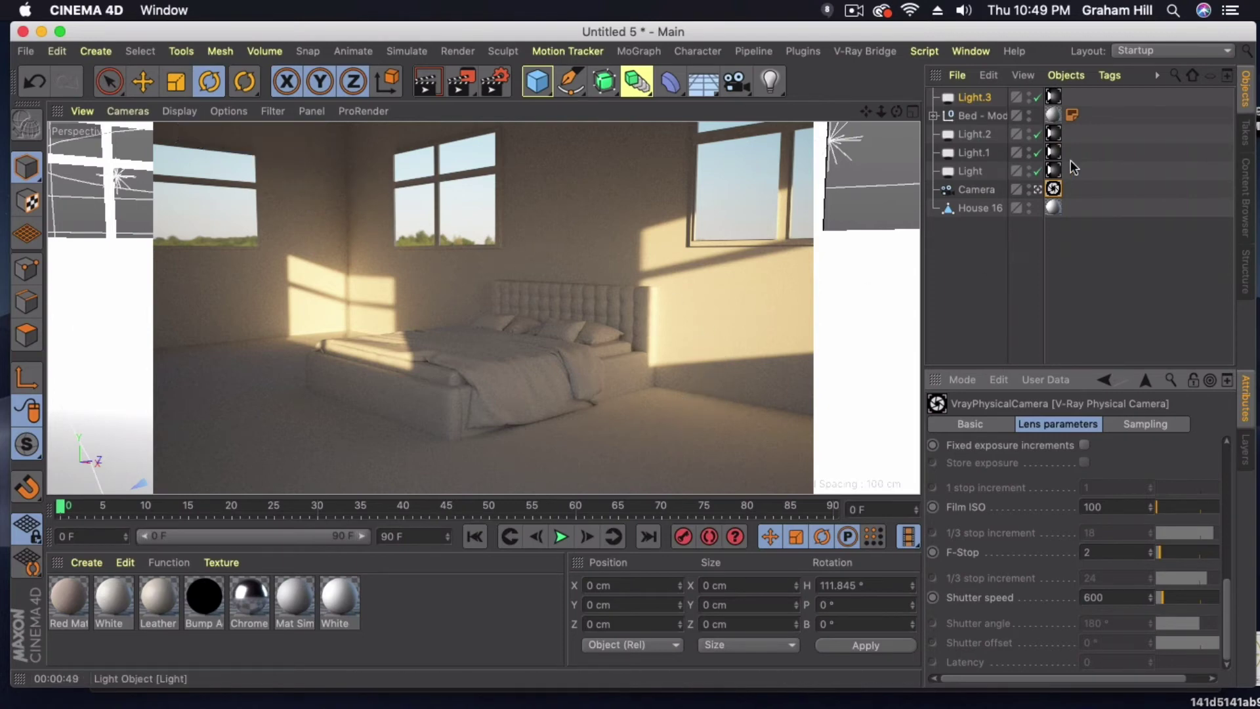
Step: Set Light.3's intensity to 25 and re-render the bedroom view
{"action": "left_click", "coordinate": [1054, 97]}
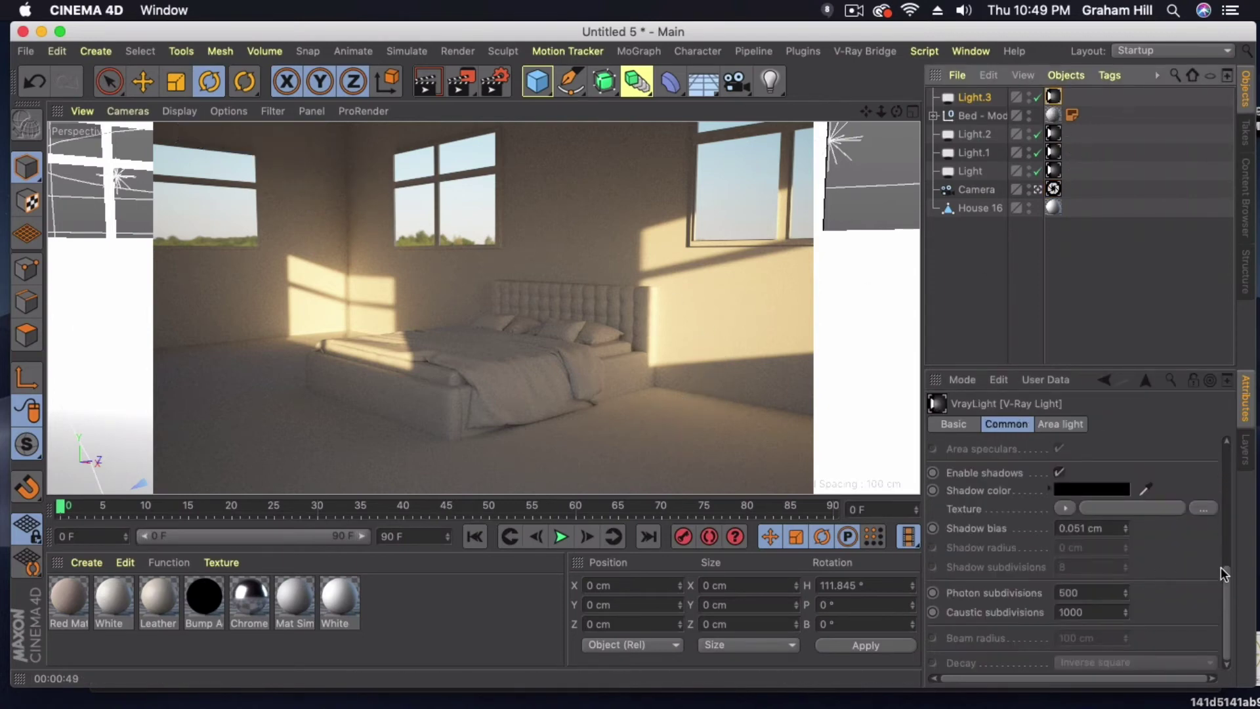
{"action": "left_click_drag", "start_coordinate": [1228, 585], "coordinate": [1238, 494]}
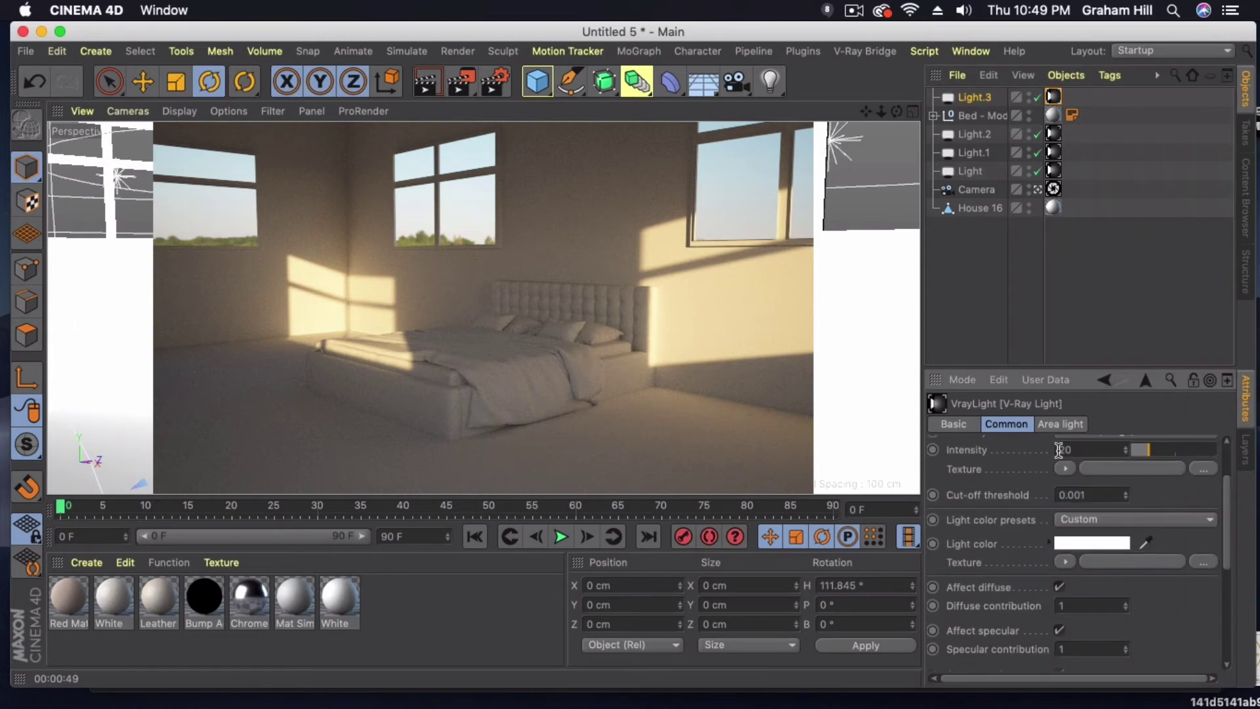
{"action": "key", "text": "Return"}
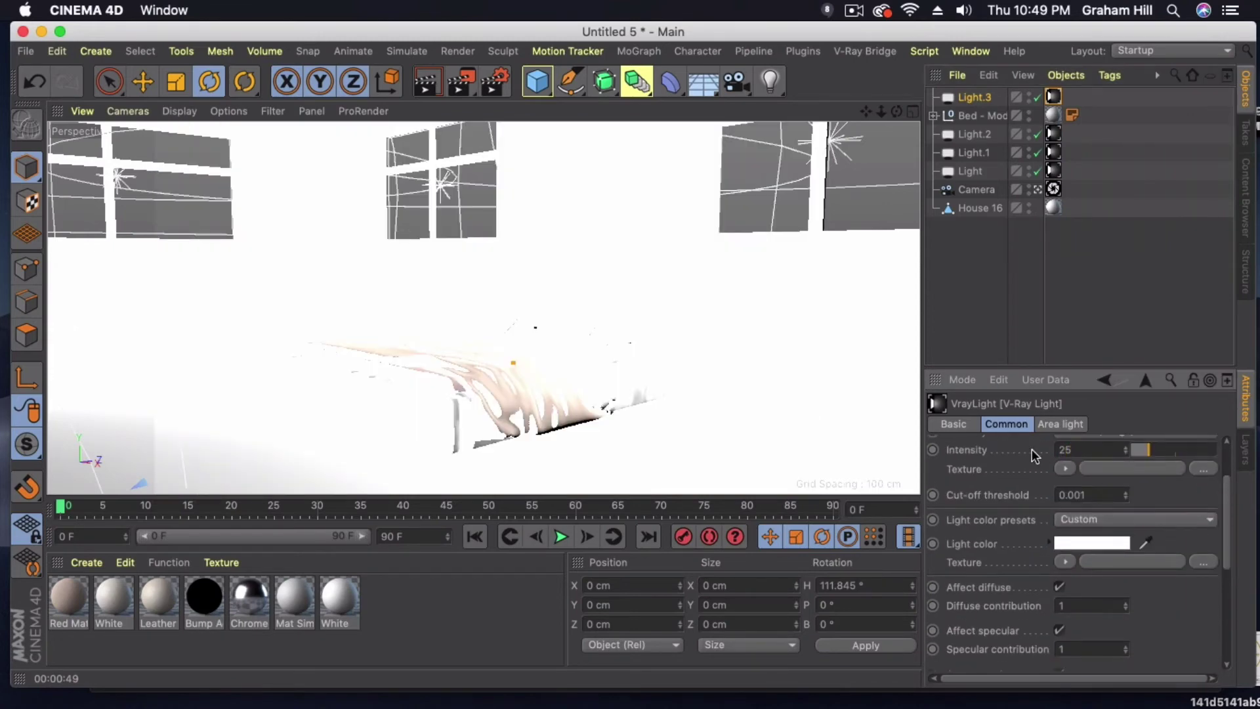
{"action": "left_click", "coordinate": [428, 84]}
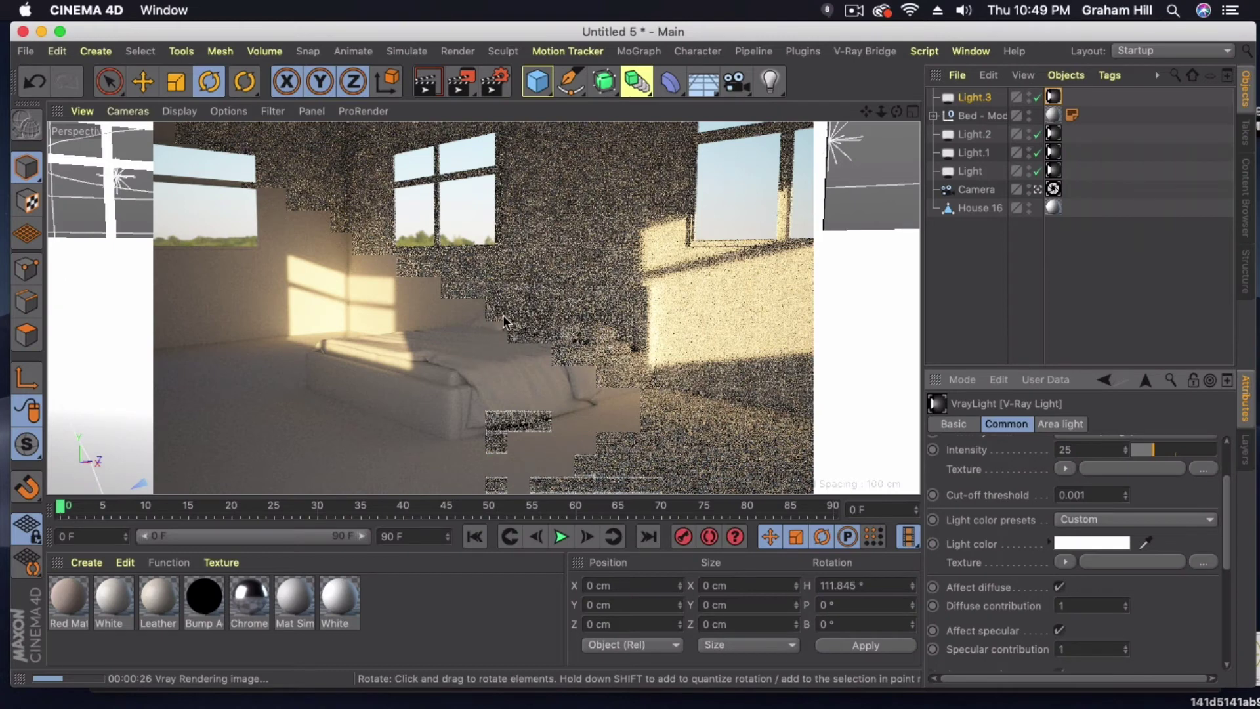
Step: Select the scene camera and tilt it down onto the bed (Y 157.482 cm, pitch -12.378°)
{"action": "left_click", "coordinate": [472, 209]}
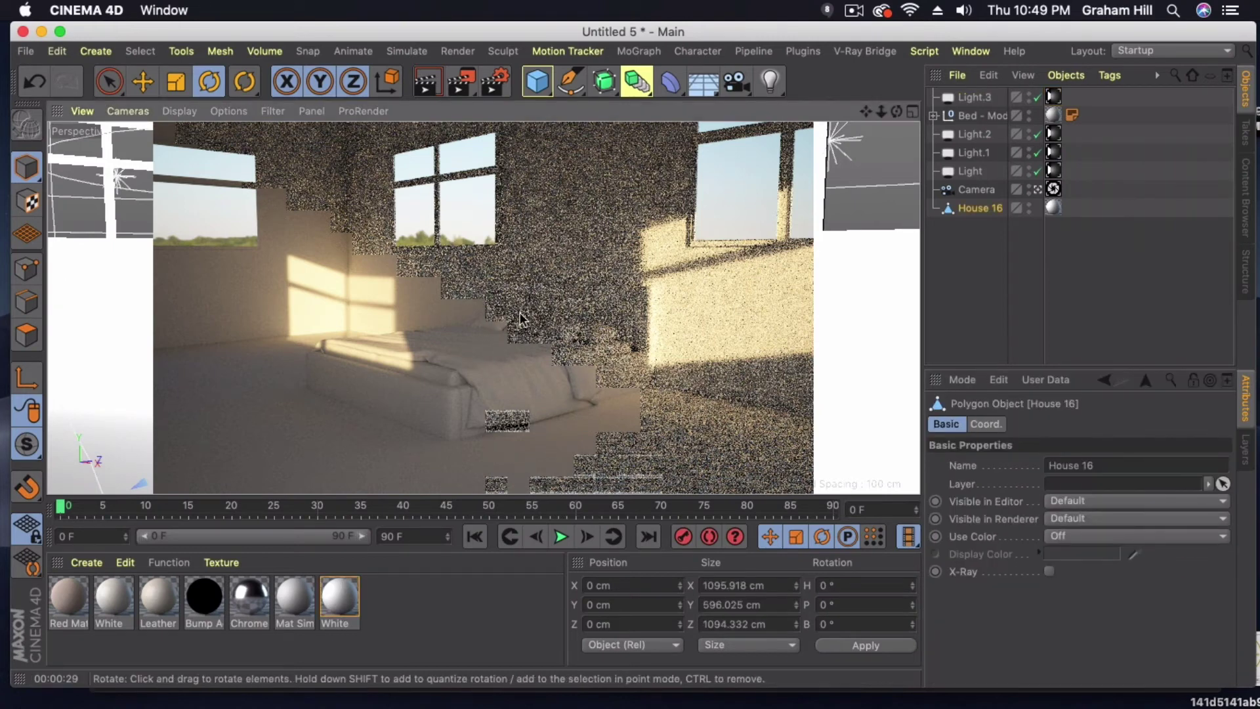
{"action": "left_click", "coordinate": [530, 355]}
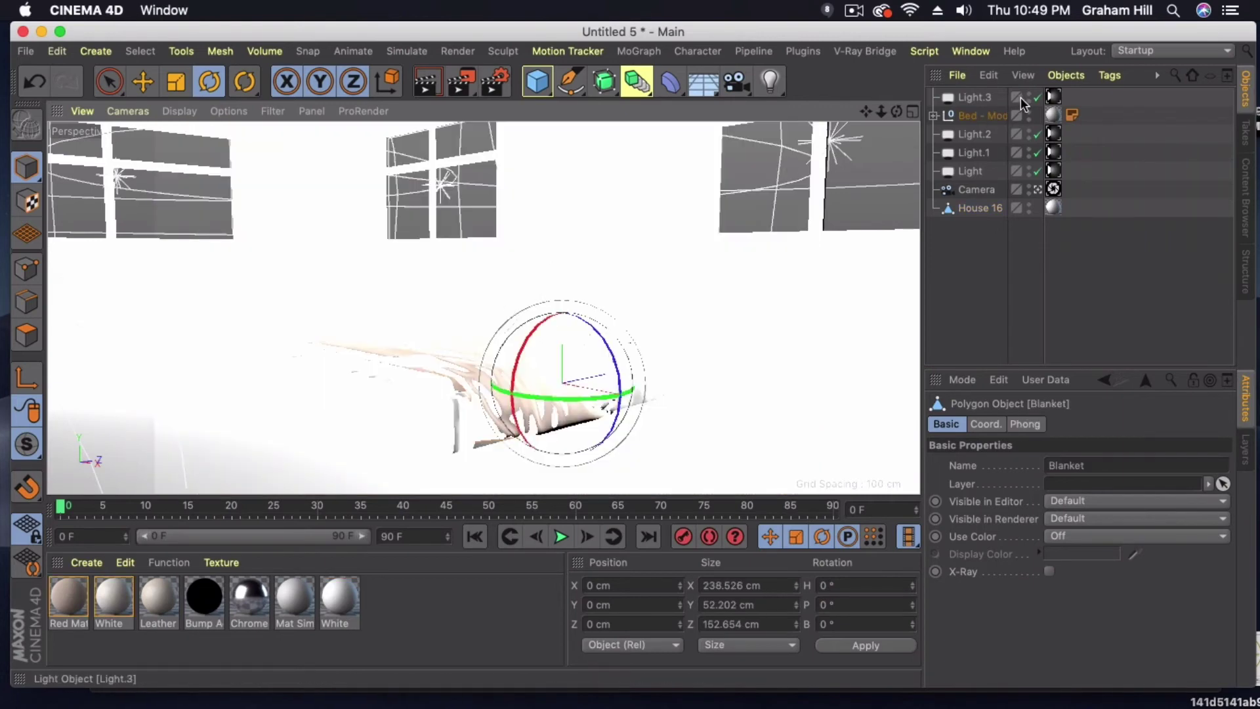
{"action": "left_click", "coordinate": [977, 189]}
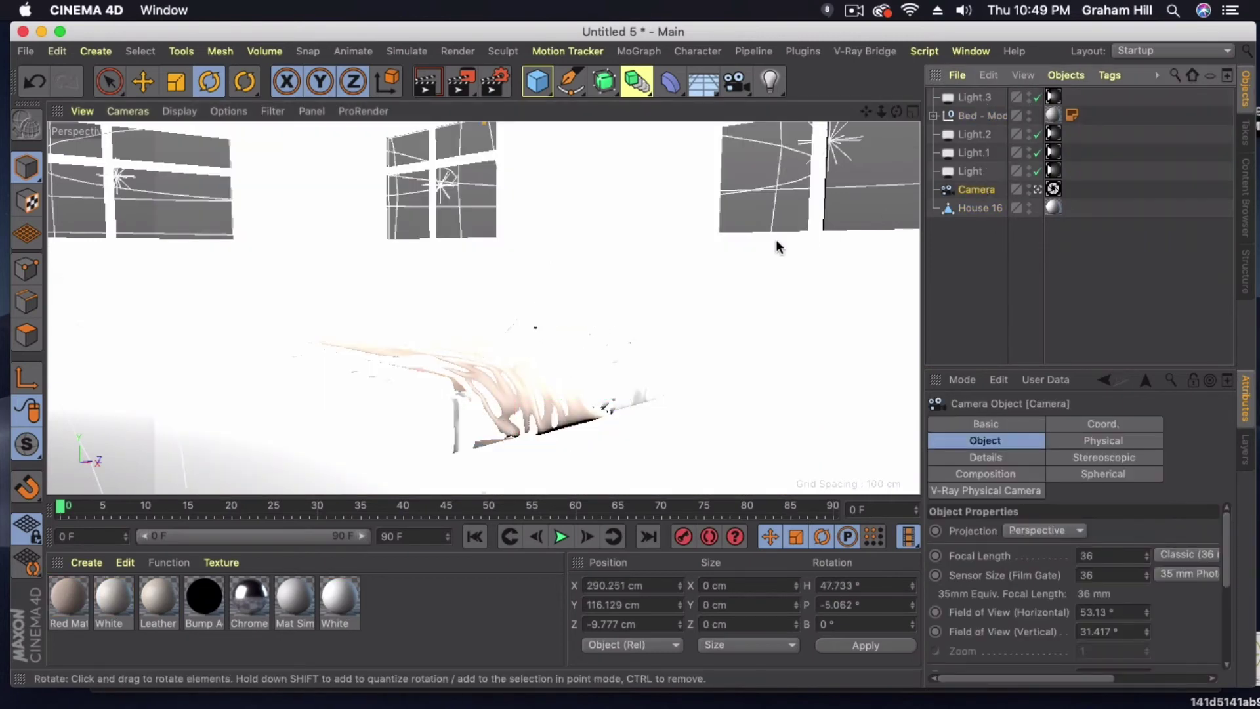
{"action": "mouse_move", "coordinate": [574, 282]}
{"action": "left_mouse_down", "text": "alt"}
{"action": "mouse_move", "coordinate": [573, 322]}
{"action": "mouse_move", "coordinate": [571, 278]}
{"action": "left_mouse_up", "text": "alt"}
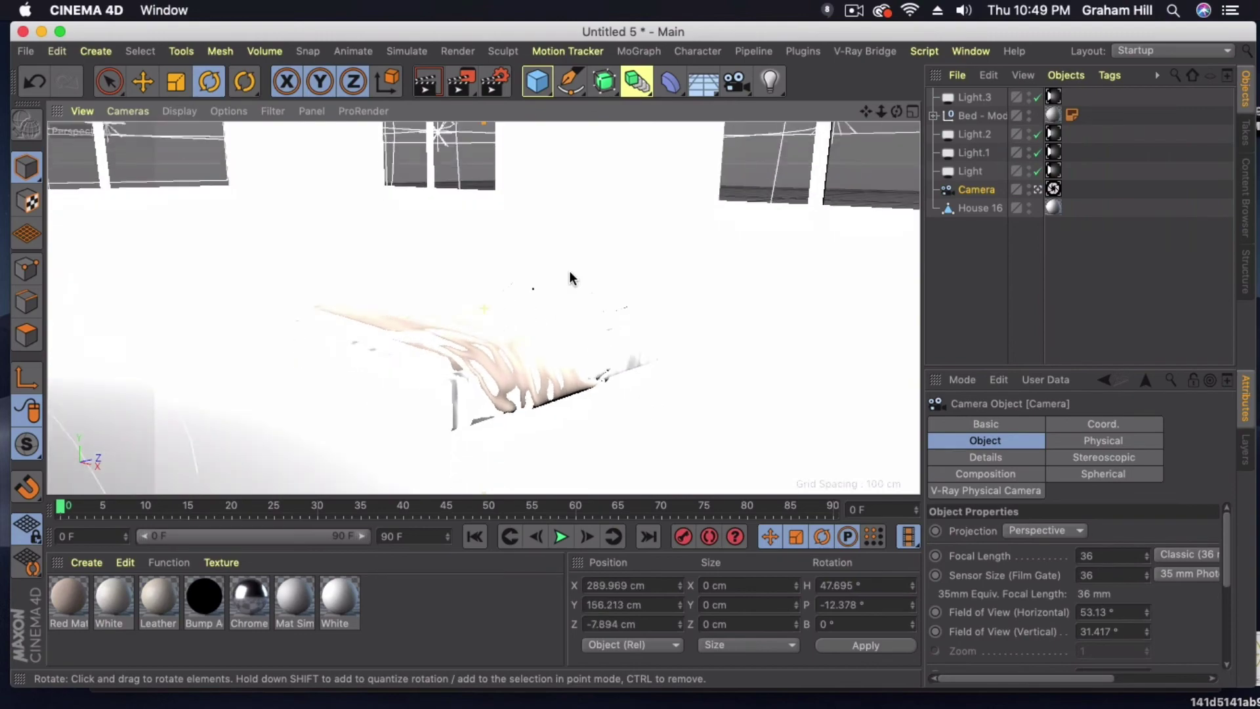
Step: Start a V-Ray render of the bedroom from the raised, downward-tilted camera
{"action": "left_click", "coordinate": [431, 82]}
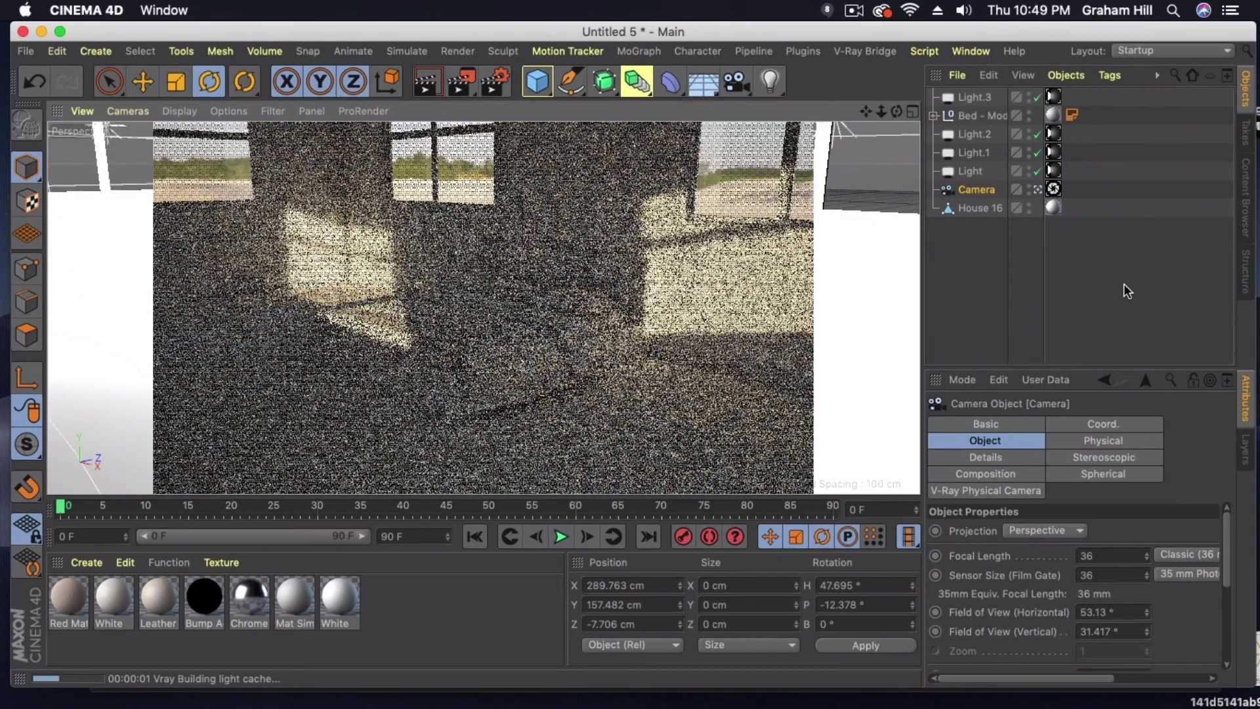